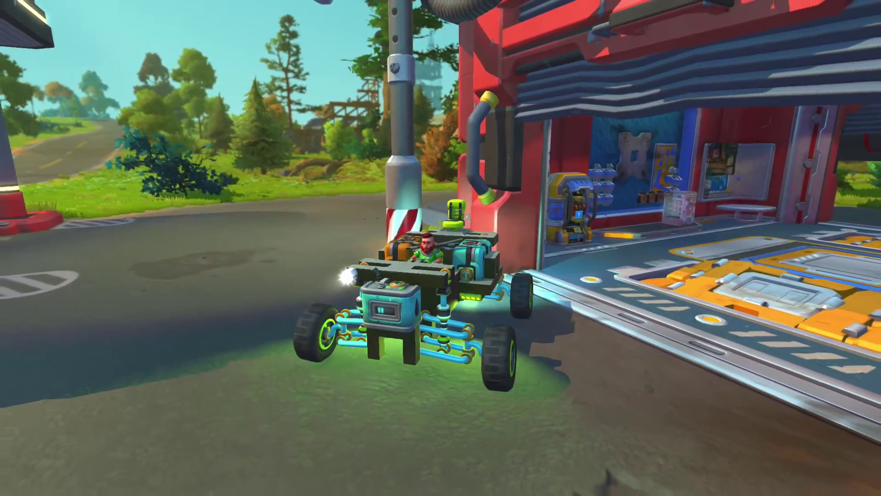
pyautogui.press('space')
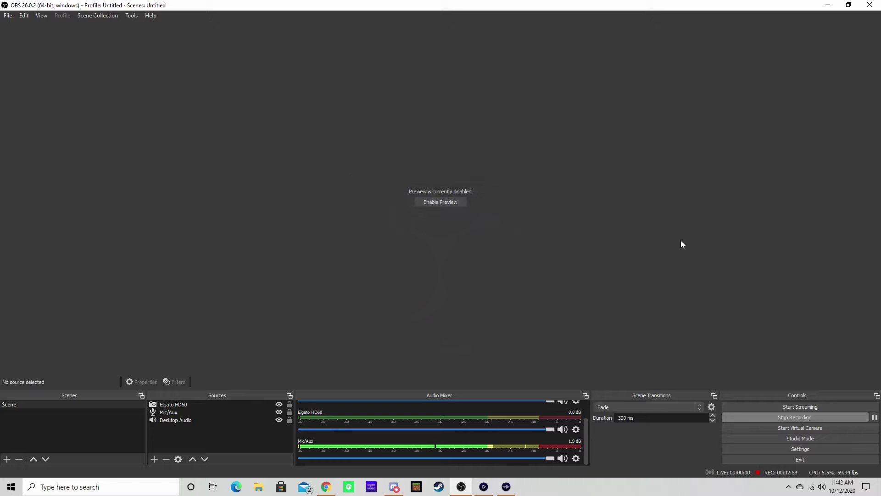
# Examine the recording output settings, including the audio tracks and the available CPU usage presets, keeping superfast selected.
pyautogui.click(802, 450)
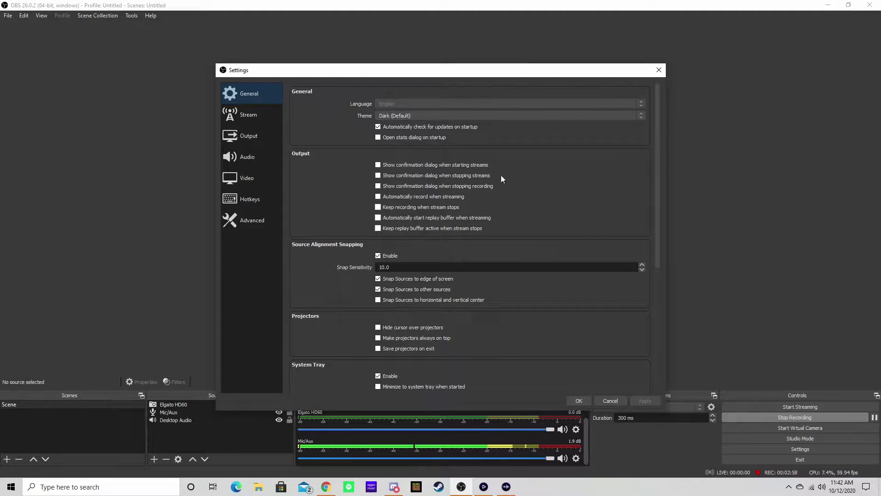
pyautogui.click(247, 137)
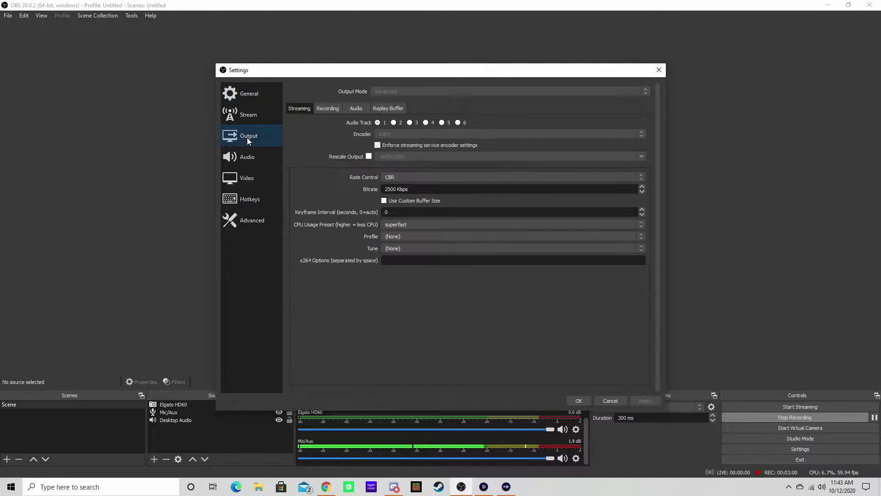
pyautogui.click(328, 110)
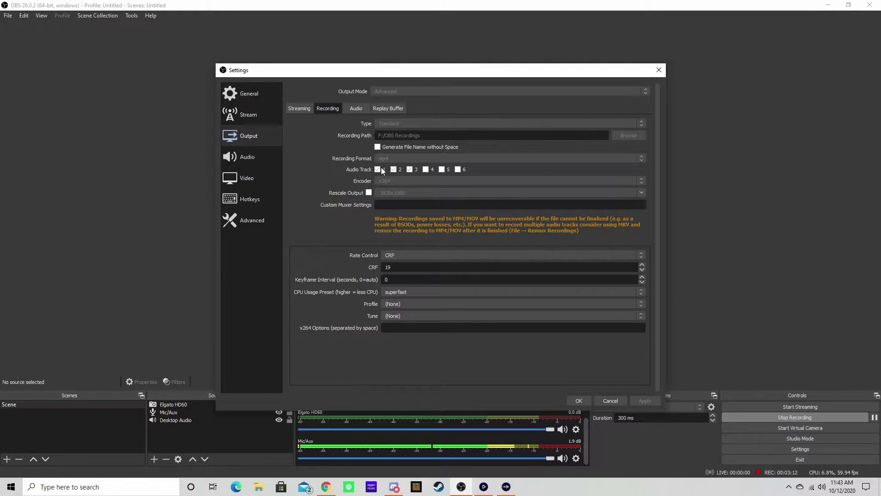
pyautogui.click(410, 168)
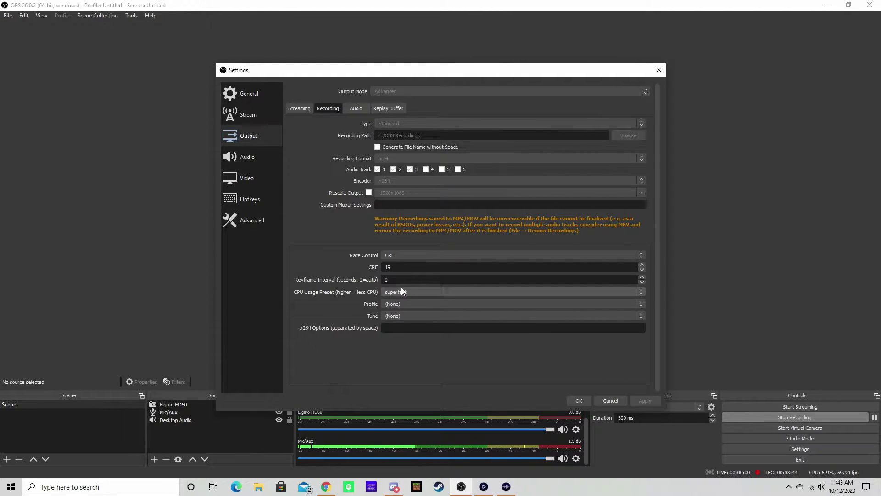
pyautogui.click(435, 291)
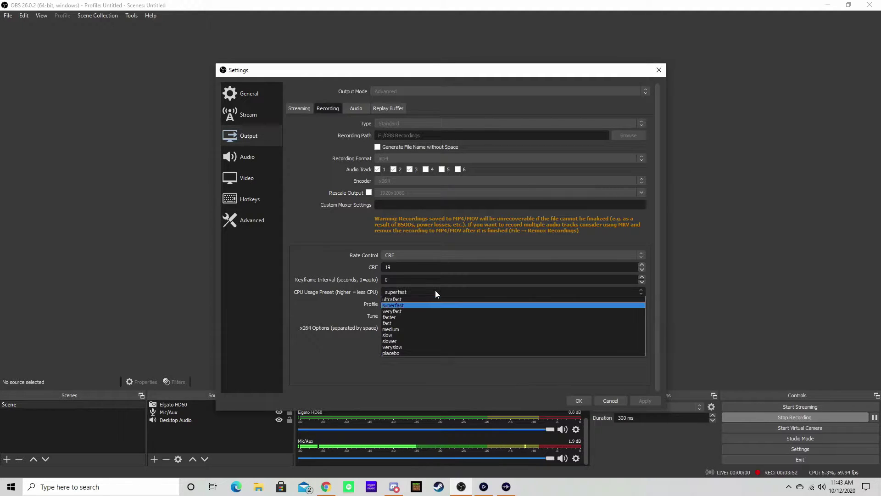
pyautogui.click(393, 306)
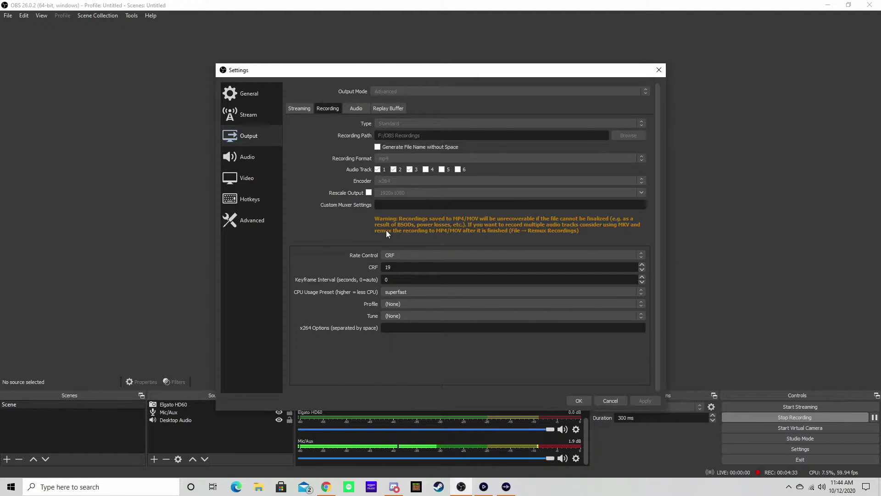
# Review the audio and streaming output settings, followed by the video, advanced, general and hotkey settings.
pyautogui.click(356, 108)
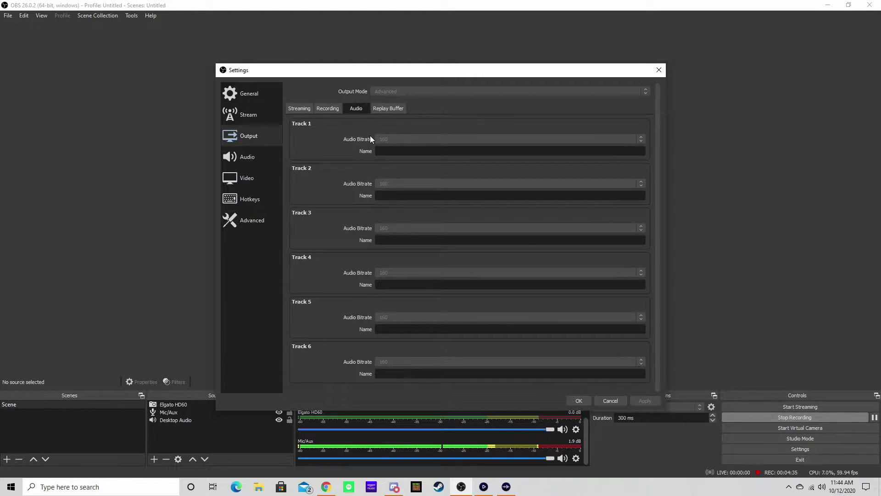
pyautogui.click(307, 108)
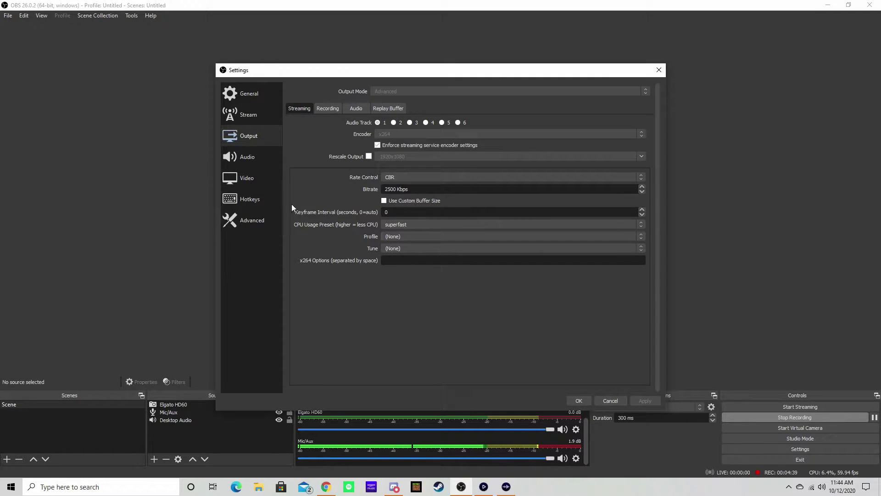
pyautogui.click(252, 177)
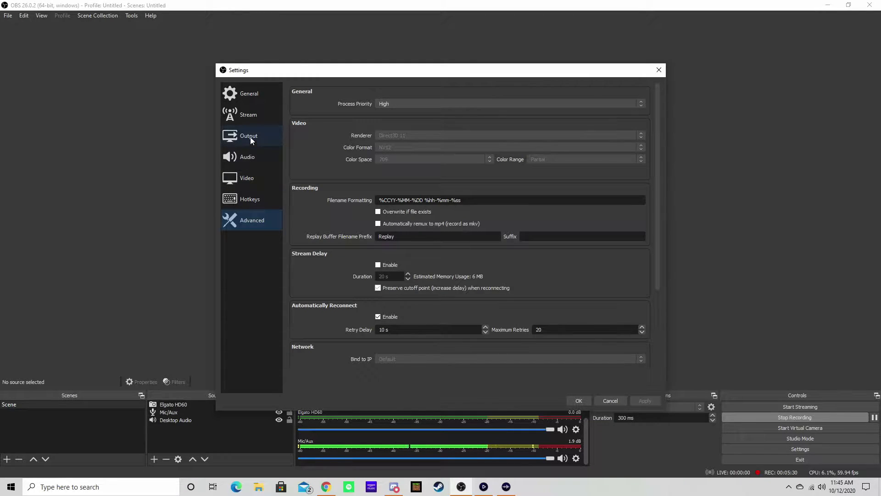
pyautogui.click(249, 95)
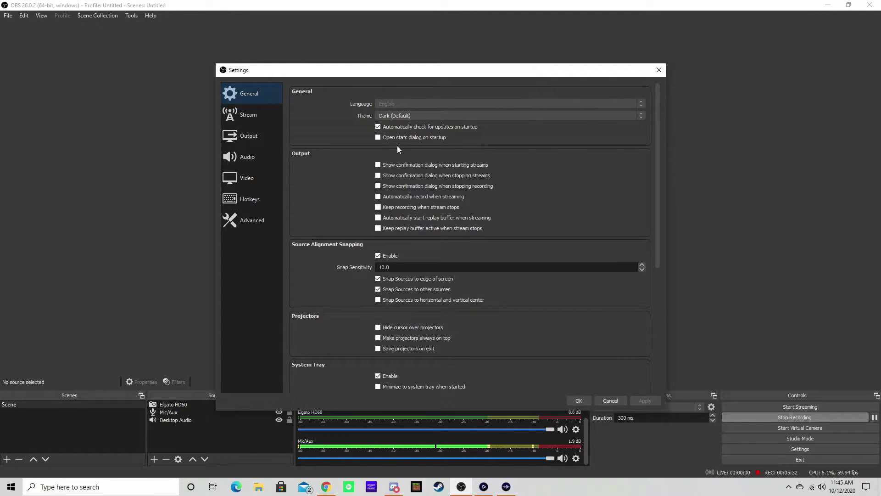
pyautogui.scroll(-9, 371, 294)
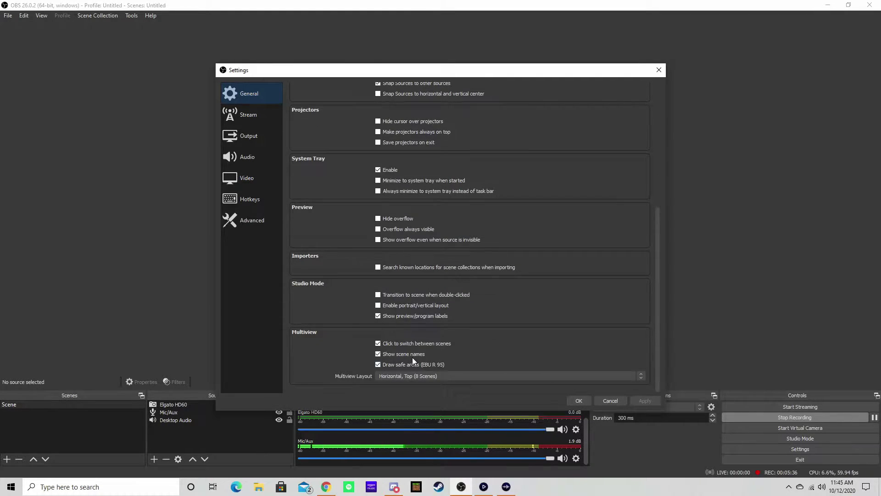
pyautogui.scroll(9, 407, 340)
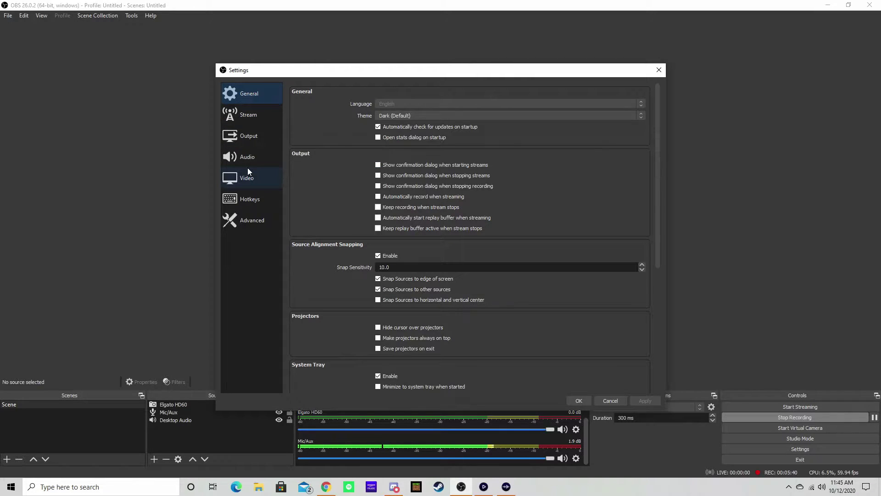
pyautogui.click(249, 198)
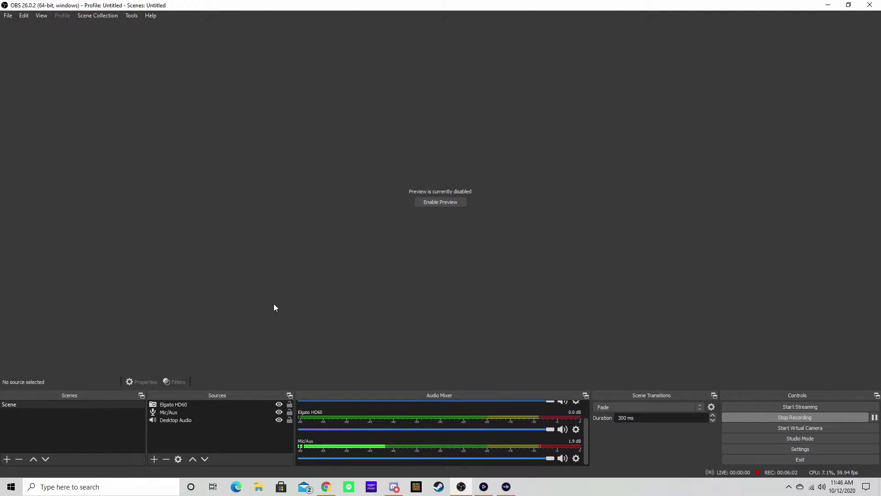
# Look over the scene's Elgato HD60, Mic/Aux and Desktop Audio sources one by one.
pyautogui.click(182, 405)
pyautogui.click(181, 412)
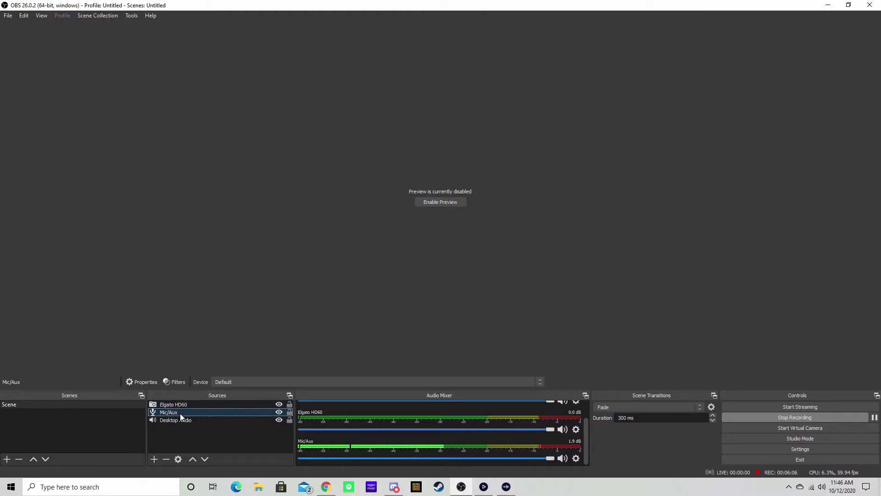
pyautogui.click(180, 420)
pyautogui.click(180, 404)
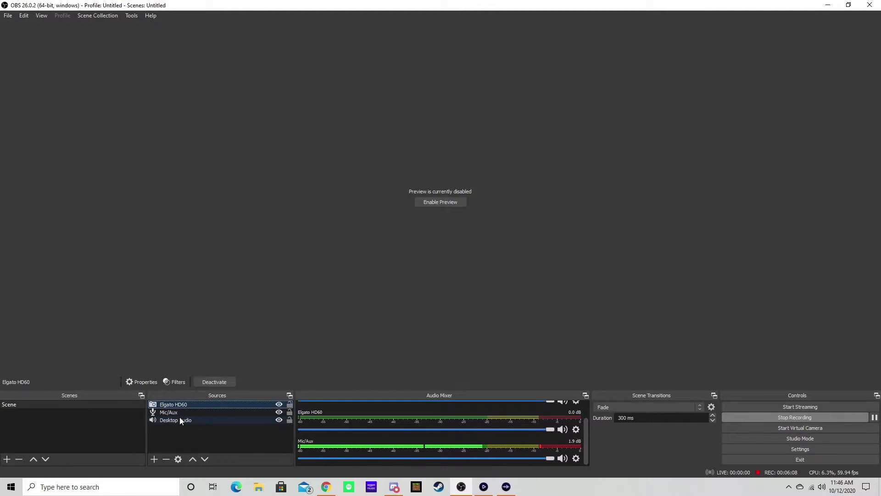
pyautogui.click(183, 413)
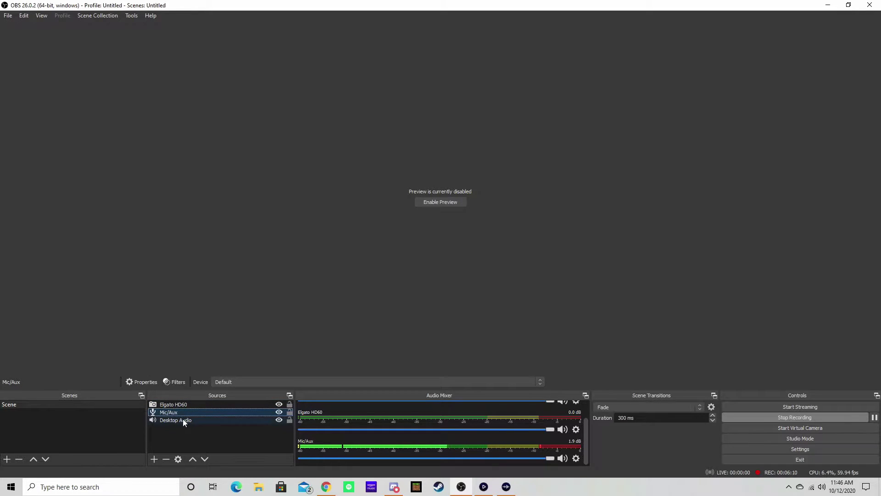
pyautogui.click(183, 419)
pyautogui.click(190, 405)
pyautogui.click(185, 412)
pyautogui.click(188, 421)
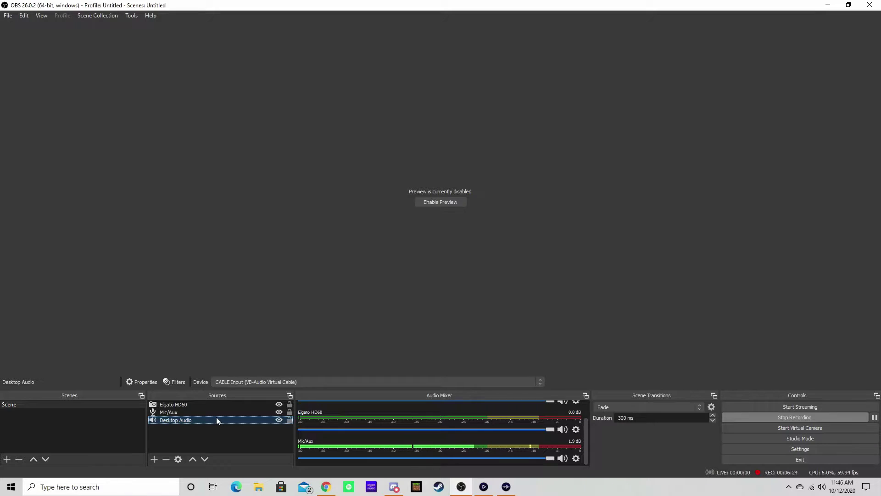
# Examine the Elgato HD60 source's properties, including its video device, audio output mode and custom audio device.
pyautogui.click(185, 404)
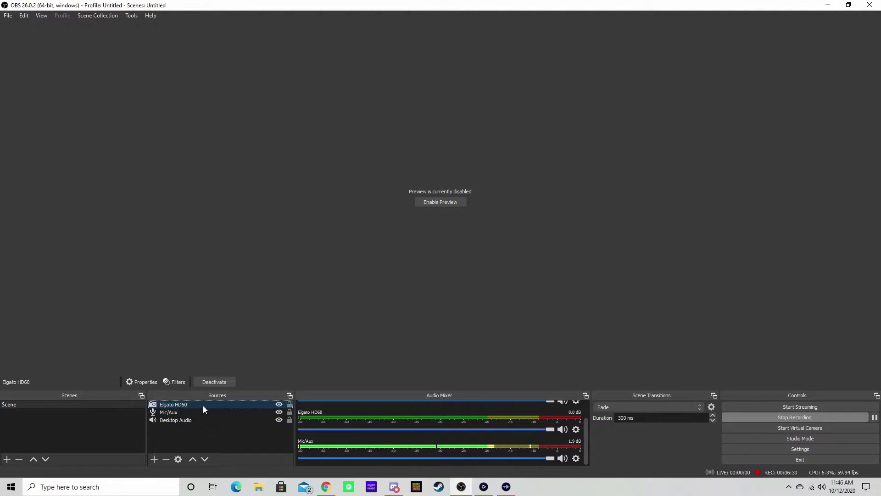
pyautogui.click(179, 460)
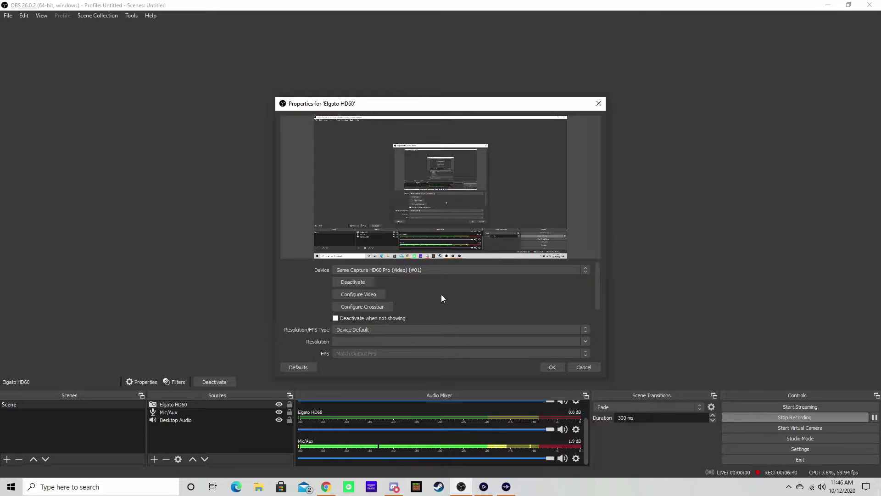
pyautogui.scroll(-5, 388, 338)
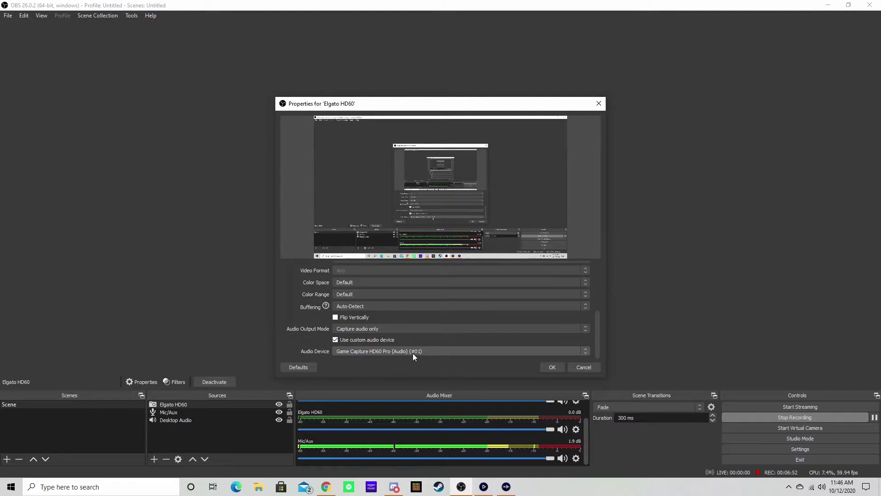
pyautogui.scroll(2, 411, 352)
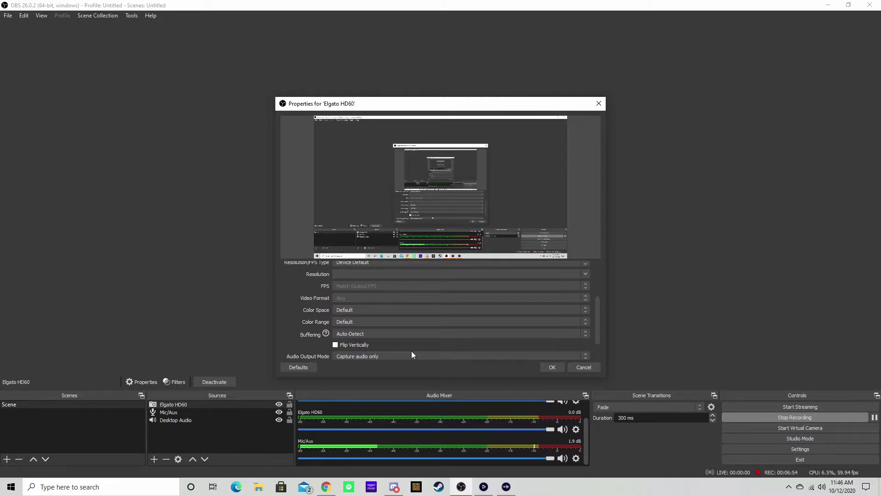
pyautogui.scroll(-2, 411, 354)
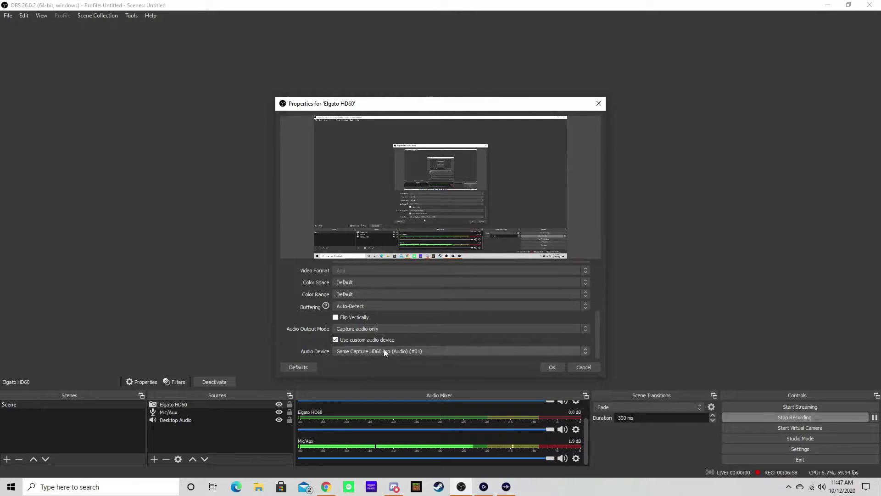
pyautogui.scroll(6, 385, 348)
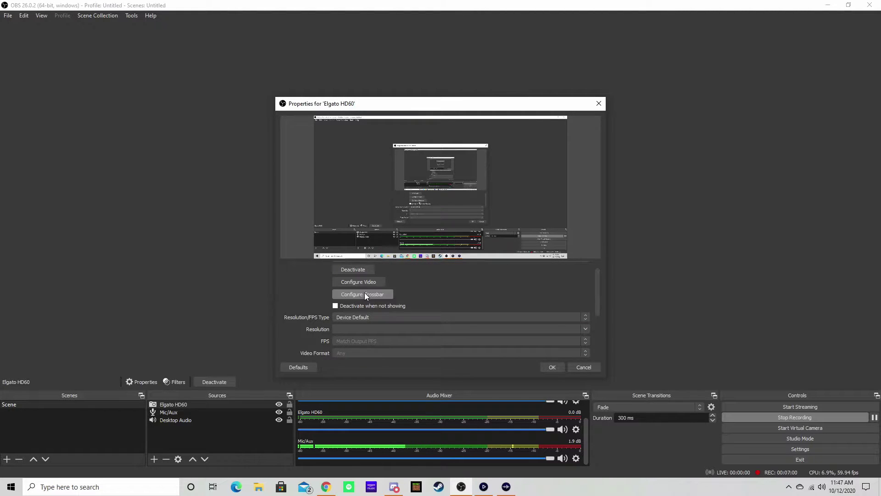
# Inspect the Elgato HD60's video configuration, covering its custom properties, video decoder and Video Proc Amp settings.
pyautogui.click(359, 283)
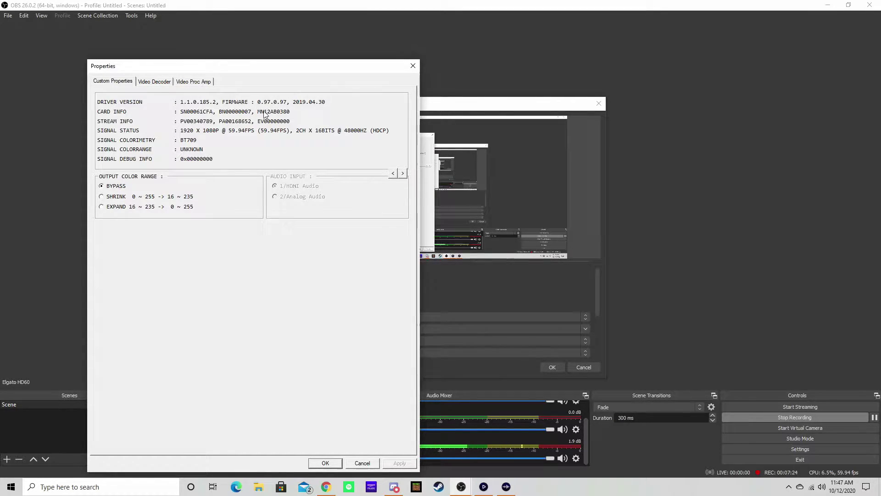
pyautogui.click(168, 83)
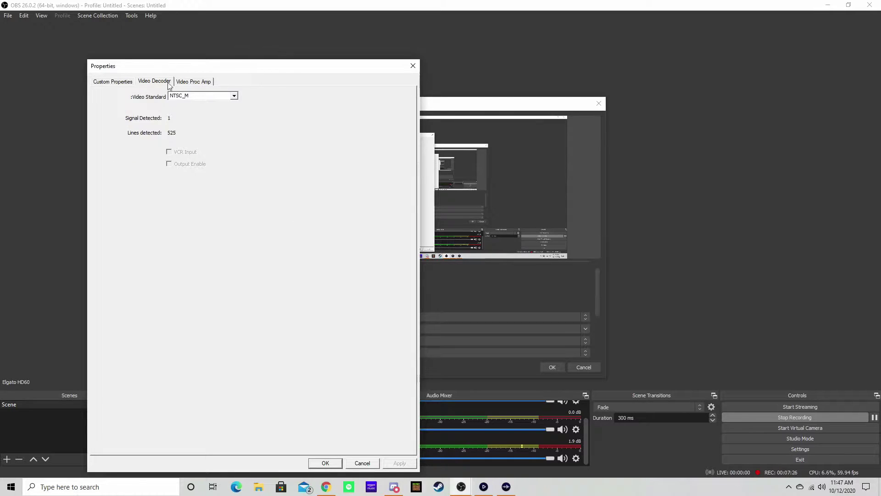
pyautogui.click(206, 82)
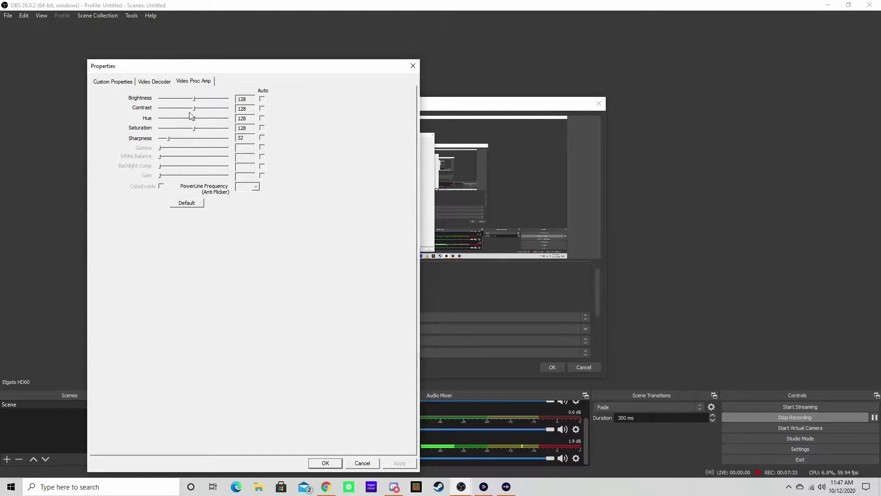
pyautogui.click(324, 462)
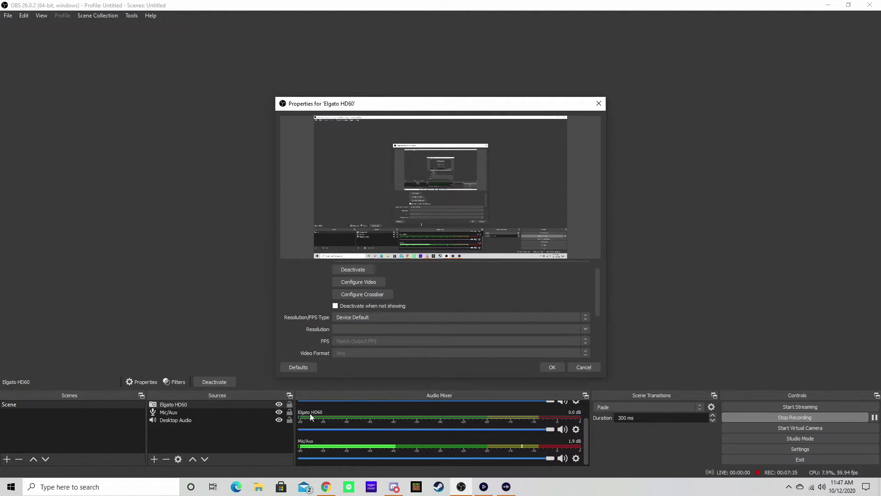
# Check the Mic/Aux source's properties for its device and timestamp options.
pyautogui.click(178, 412)
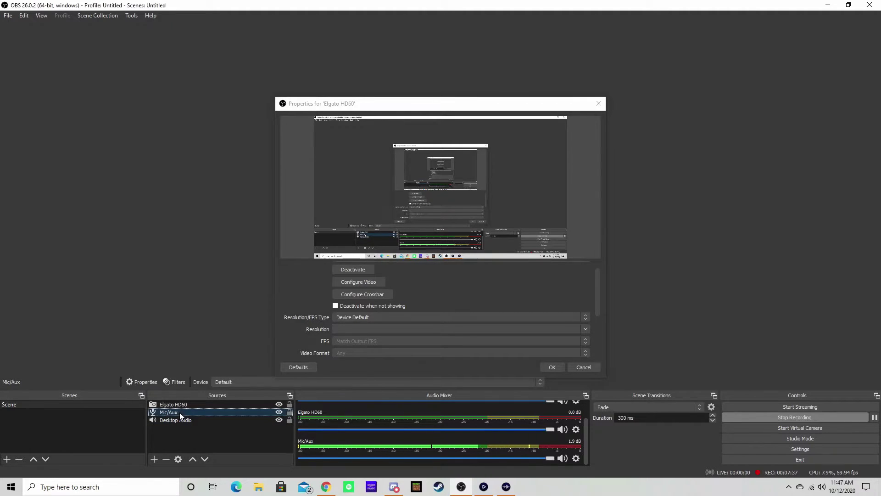
pyautogui.click(179, 459)
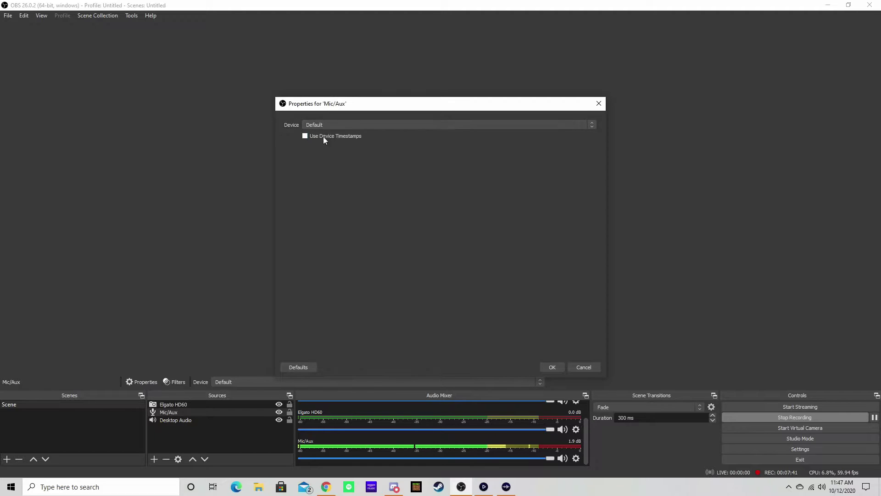
pyautogui.click(548, 366)
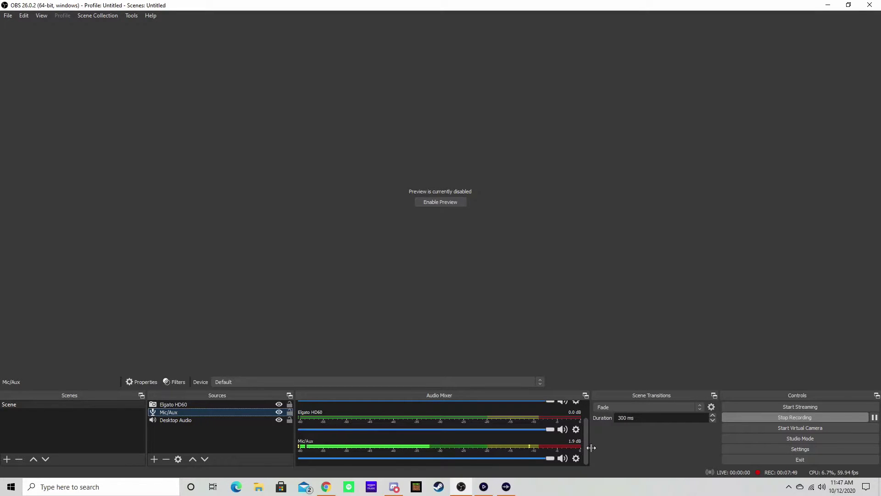
# Check the Desktop Audio source's mixer channel and its device and timestamp properties.
pyautogui.moveTo(588, 445); pyautogui.dragTo(588, 428)
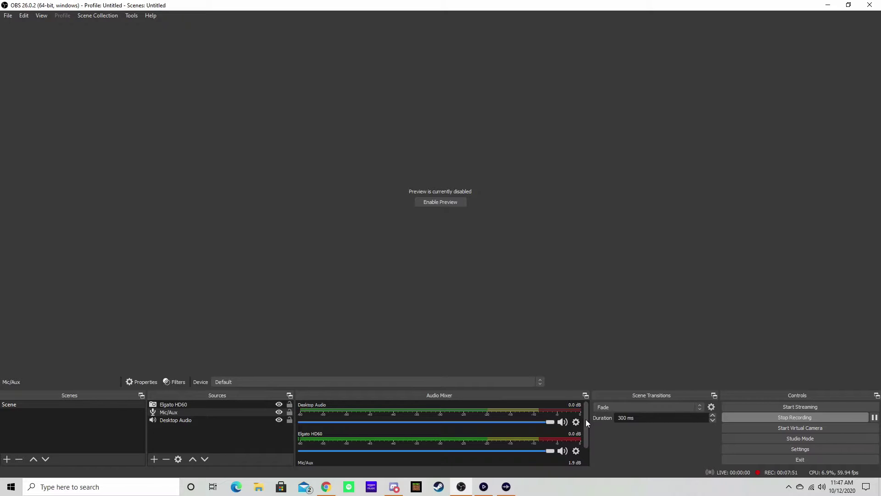
pyautogui.click(186, 420)
pyautogui.click(179, 460)
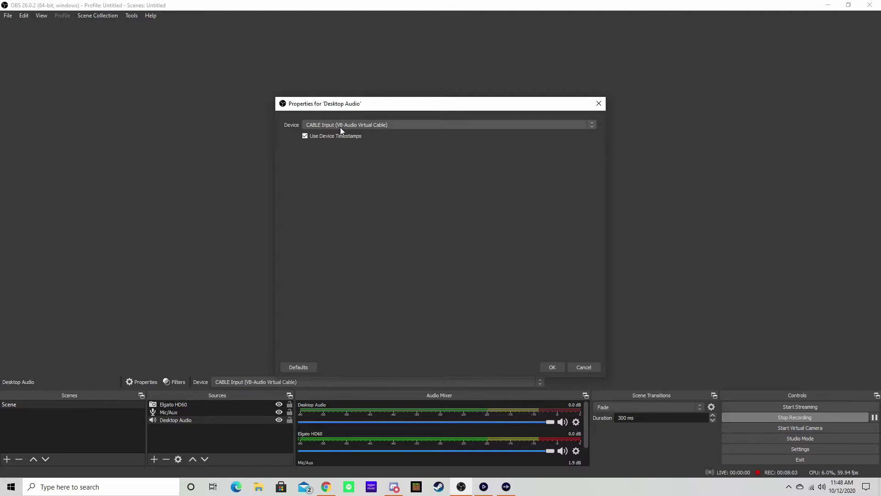
pyautogui.click(552, 367)
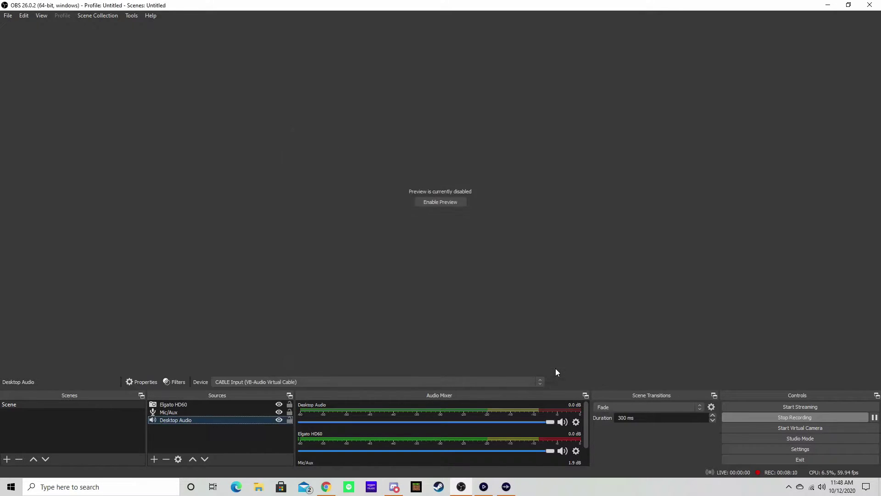
# Review the Mic/Aux and Elgato HD60 sources and look through all channels in the audio mixer.
pyautogui.click(182, 413)
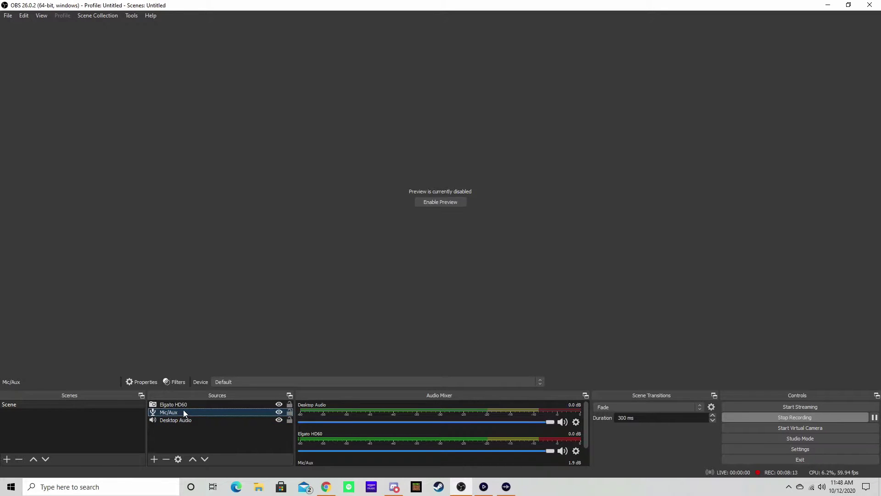
pyautogui.click(186, 405)
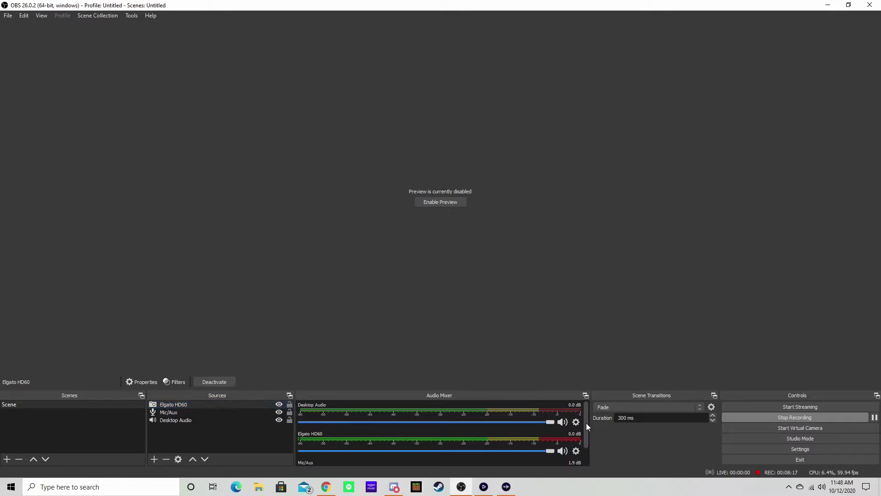
pyautogui.moveTo(586, 423); pyautogui.dragTo(587, 435)
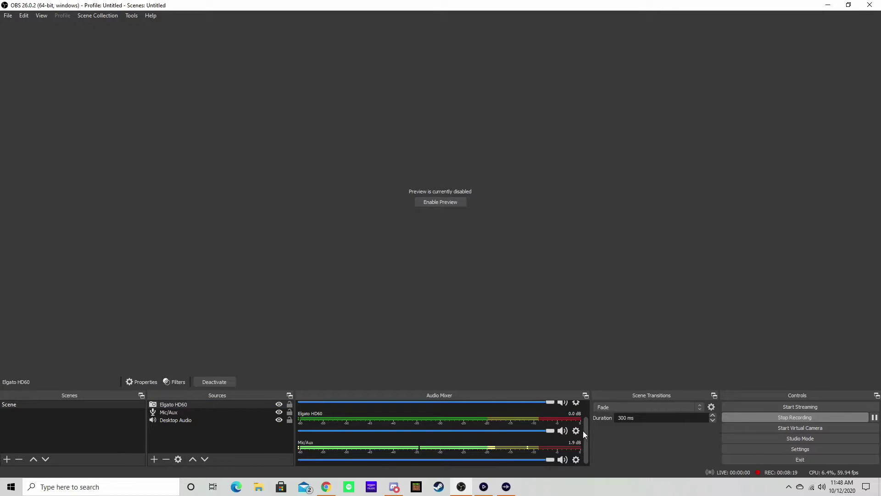
pyautogui.moveTo(588, 434); pyautogui.dragTo(583, 419)
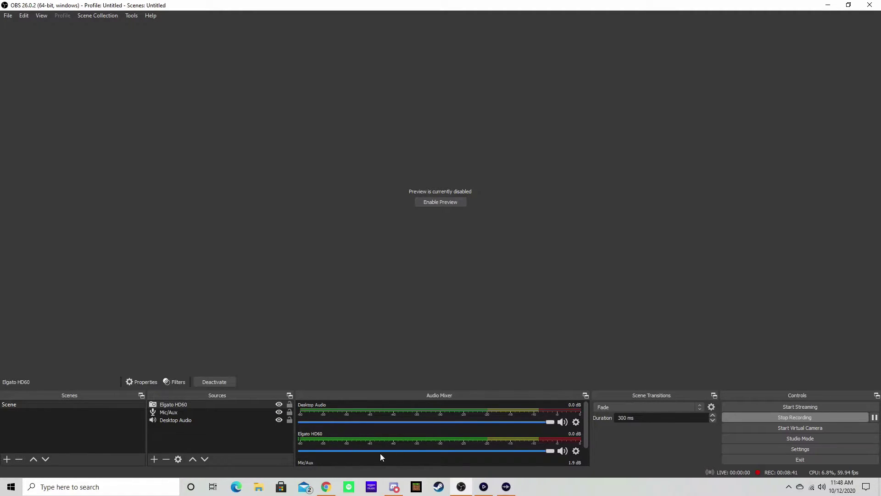
# Switch to Chrome and examine the VB-Audio page for the VB-CABLE driver downloads, additional virtual cables and playback-to-recording routing.
pyautogui.click(326, 490)
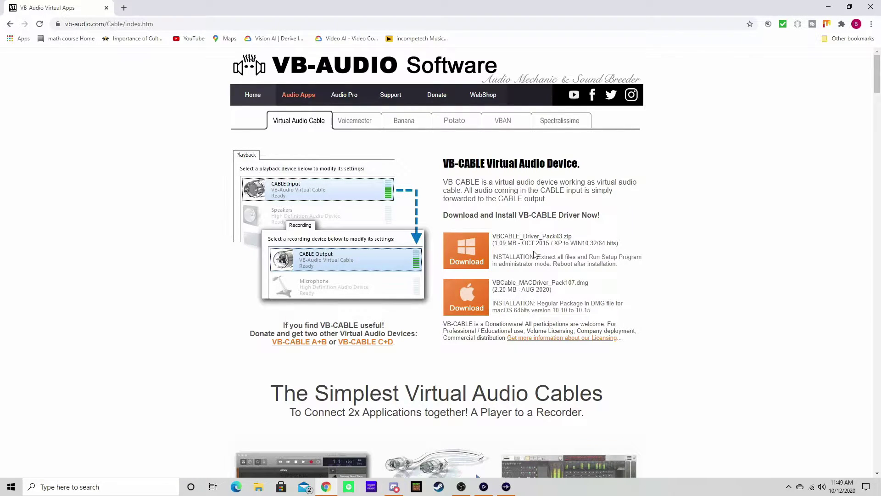
pyautogui.scroll(-15, 592, 281)
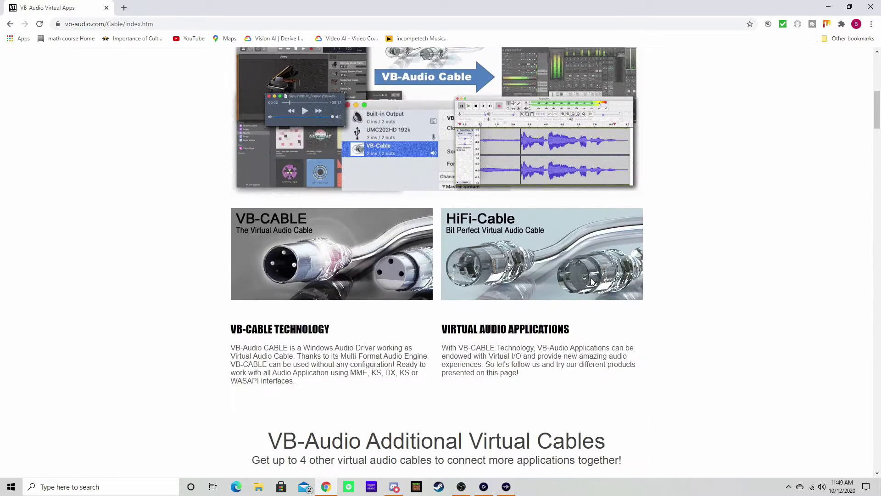
pyautogui.scroll(-6, 592, 280)
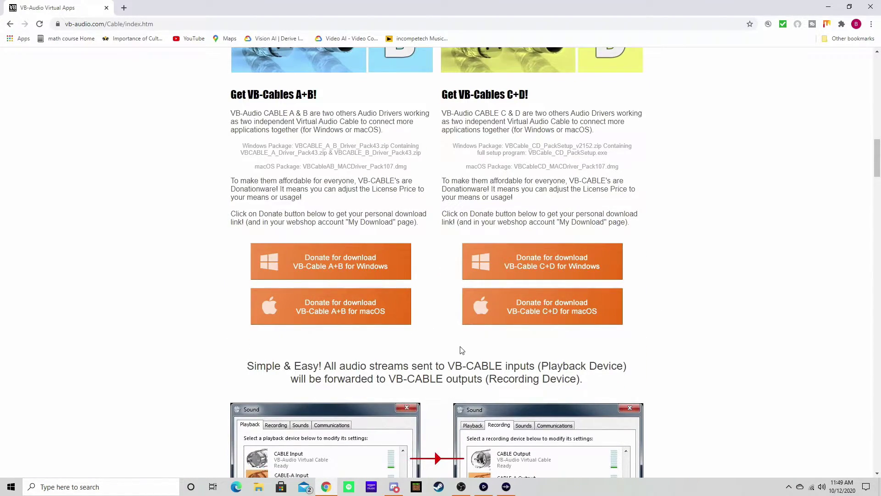
pyautogui.scroll(-1, 467, 349)
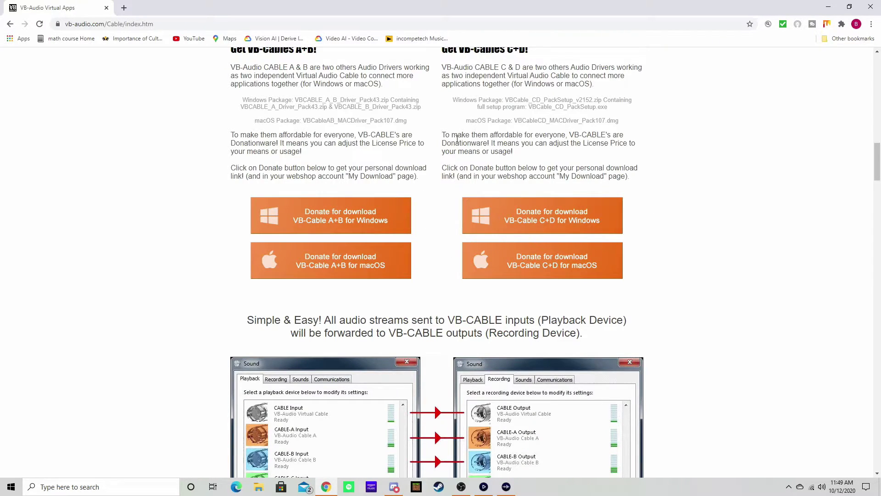
pyautogui.scroll(-3, 493, 396)
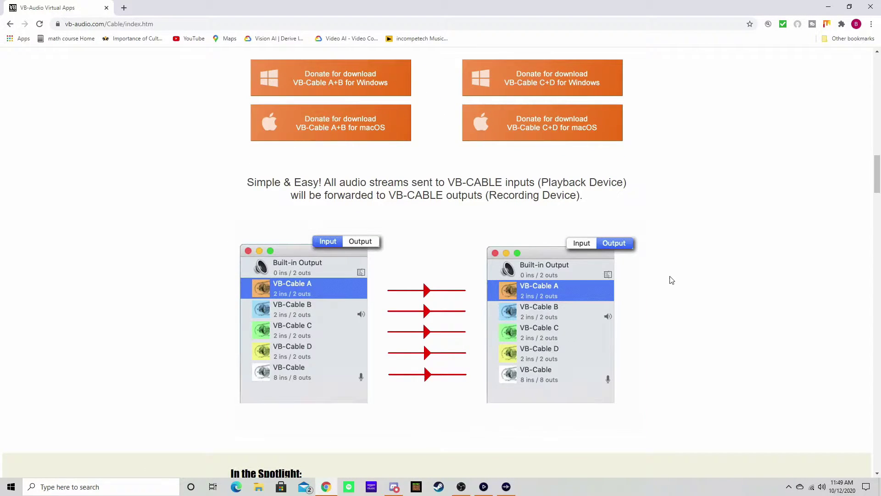
pyautogui.scroll(8, 671, 280)
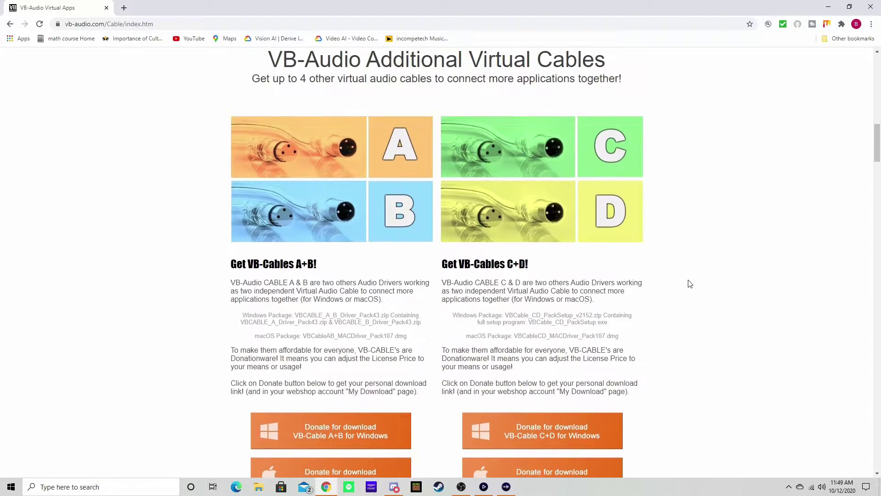
pyautogui.scroll(12, 690, 283)
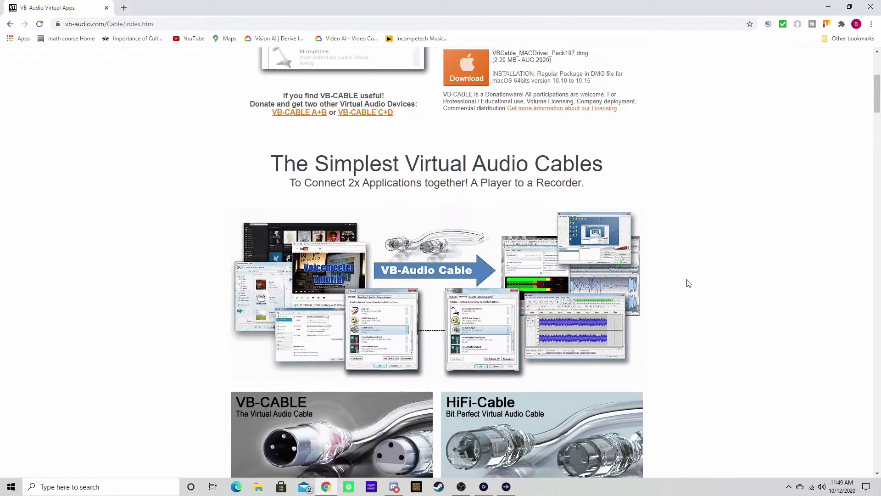
pyautogui.scroll(5, 684, 223)
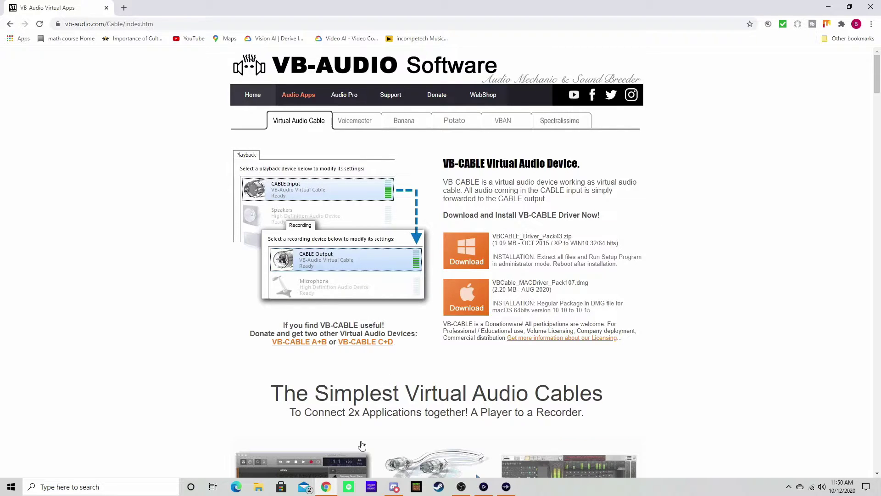
# Switch to the Elgato Sound Capture window to look at its audio setup.
pyautogui.moveTo(461, 490)
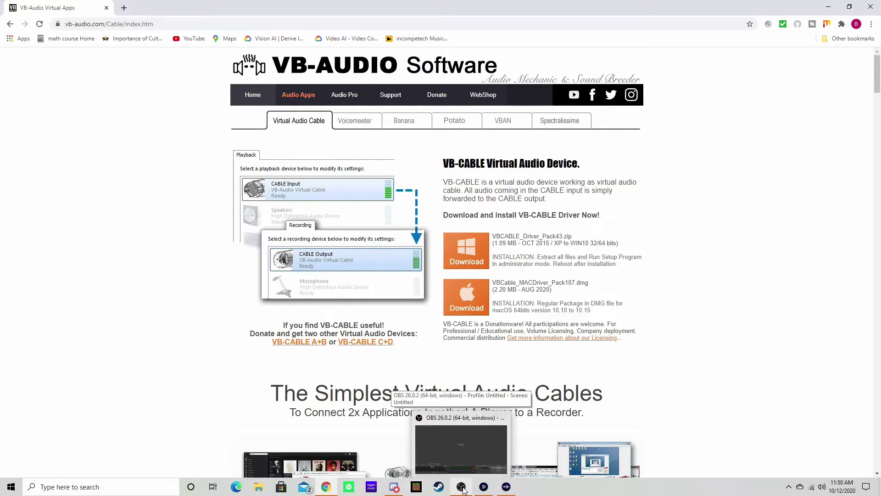
pyautogui.moveTo(506, 489)
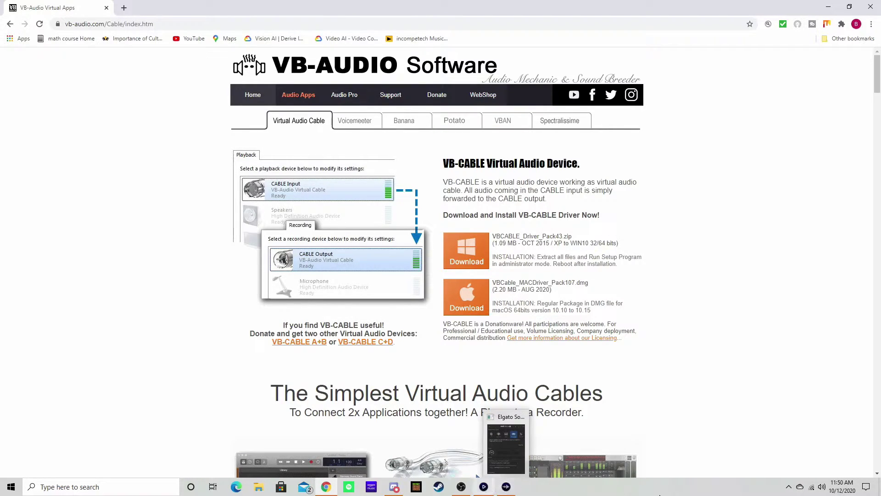
pyautogui.click(506, 487)
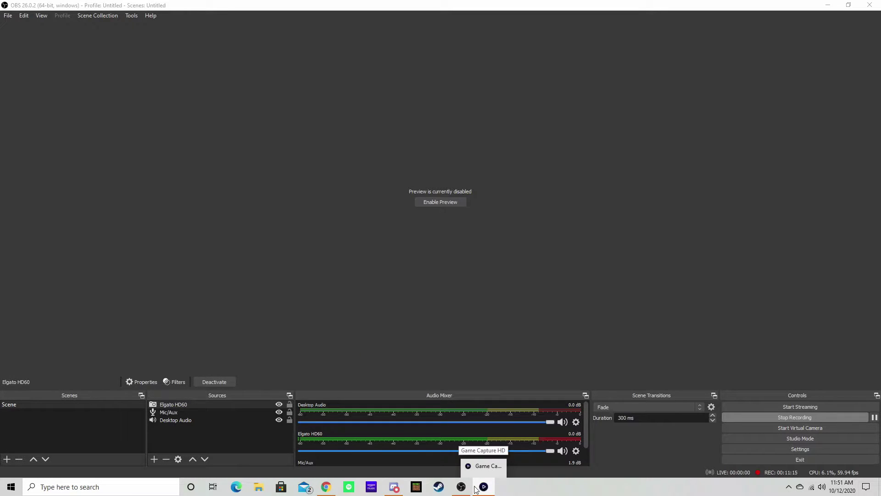
# Find the Windows Sound settings through a search for "Sound" and open the Sound Control Panel, placing its window mid-screen.
pyautogui.click(124, 488)
pyautogui.write('So')
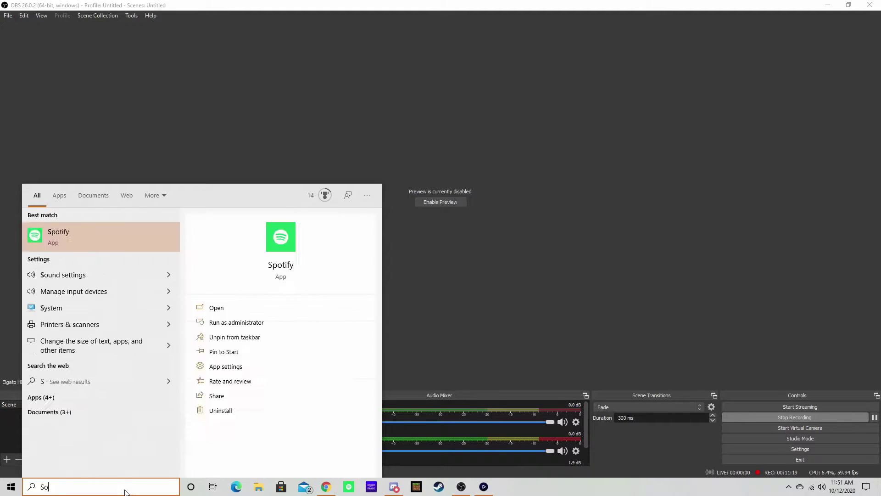
pyautogui.write('und')
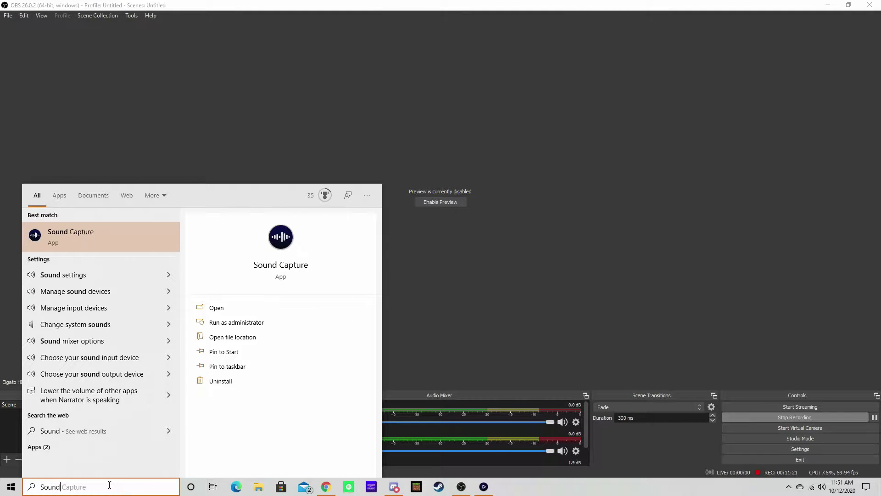
pyautogui.click(75, 275)
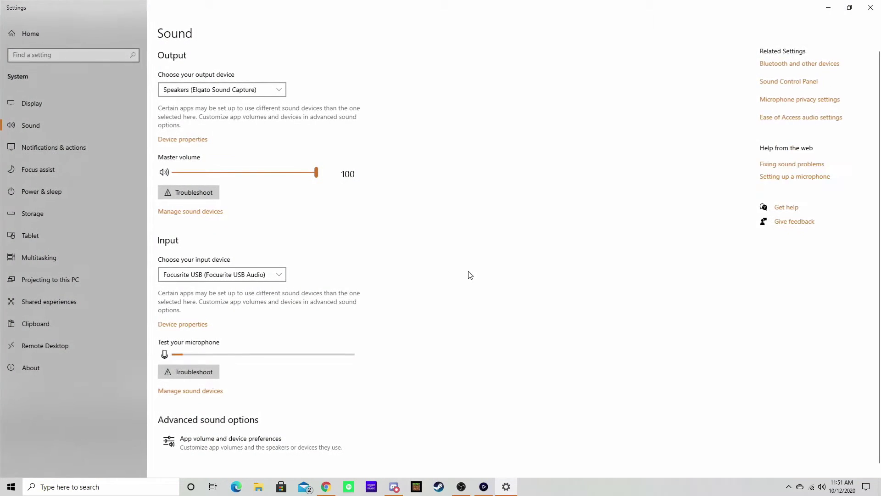
pyautogui.click(795, 86)
pyautogui.moveTo(141, 18); pyautogui.dragTo(483, 78)
# Look through the playback devices for CABLE Input and the default device, selecting the Elgato Sound Capture speakers.
pyautogui.scroll(-1, 461, 190)
pyautogui.scroll(-5, 461, 190)
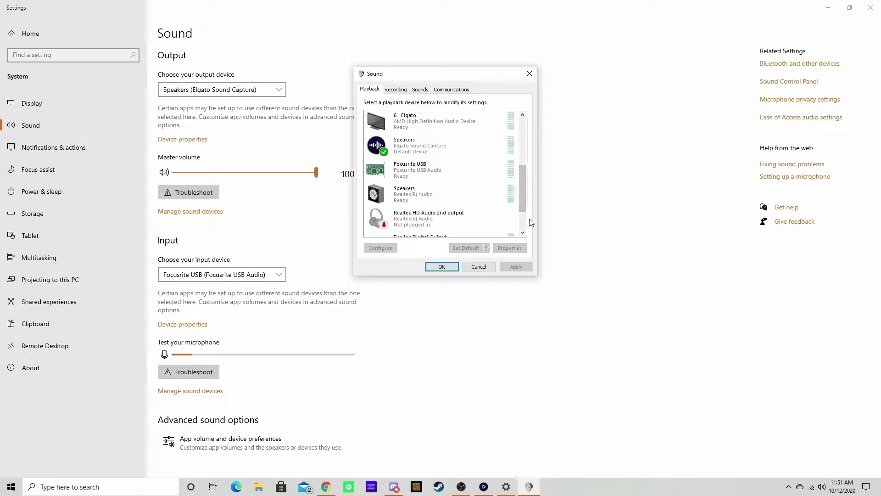
pyautogui.scroll(-2, 526, 197)
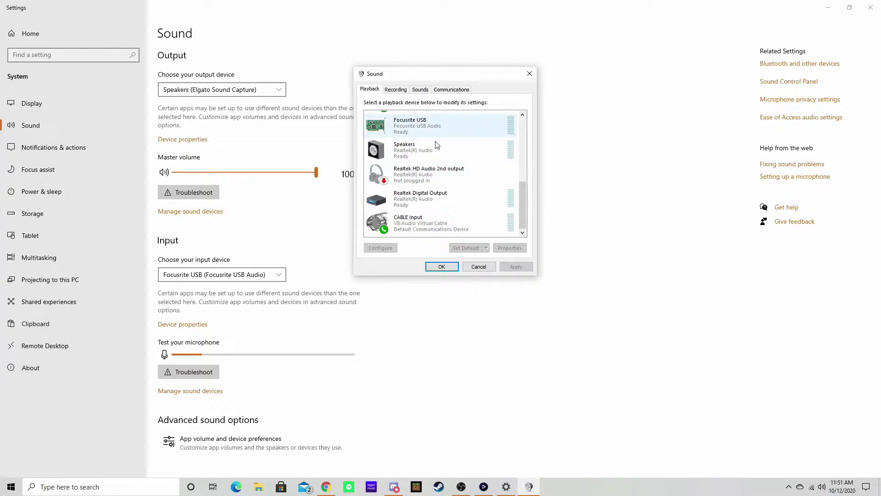
pyautogui.moveTo(526, 208); pyautogui.dragTo(523, 151)
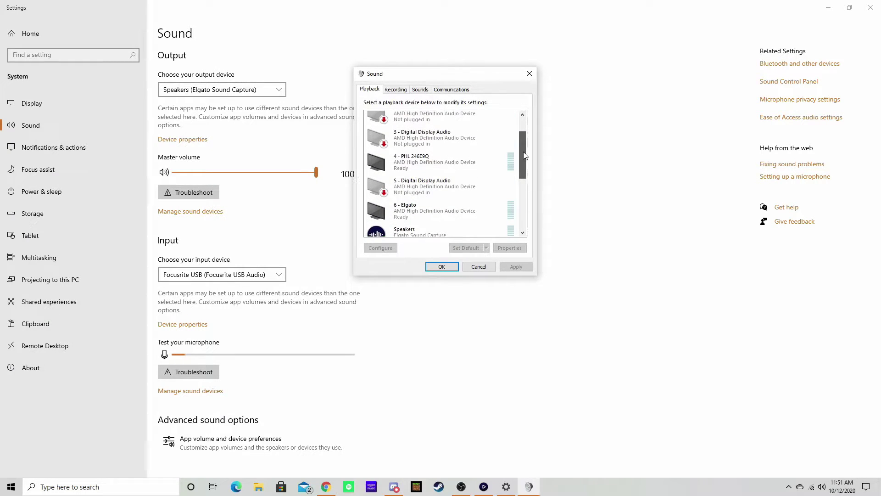
pyautogui.moveTo(522, 157); pyautogui.dragTo(522, 180)
pyautogui.click(408, 173)
pyautogui.click(407, 174)
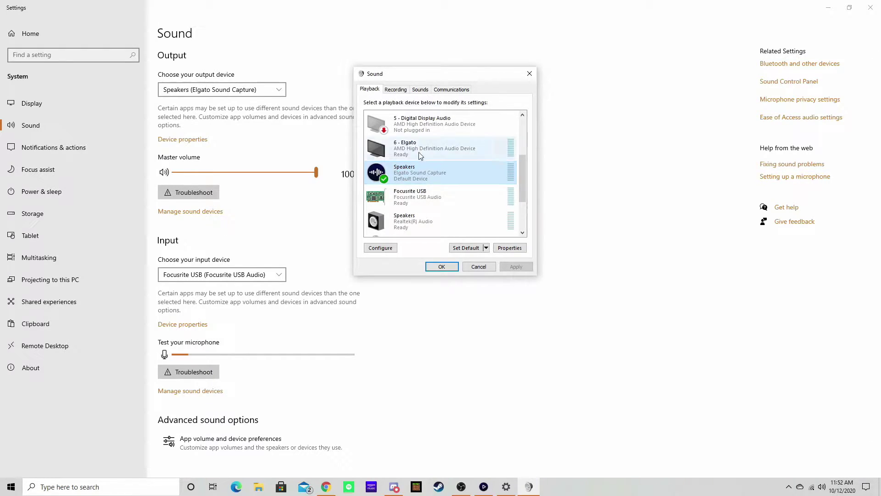
# Check the CABLE Output recording device's Listen settings, including its playback device, and accept the properties.
pyautogui.click(395, 89)
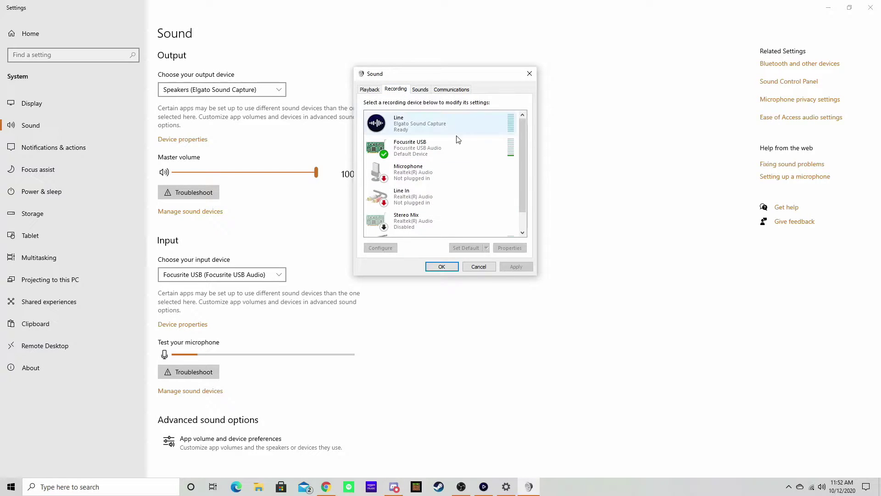
pyautogui.click(436, 235)
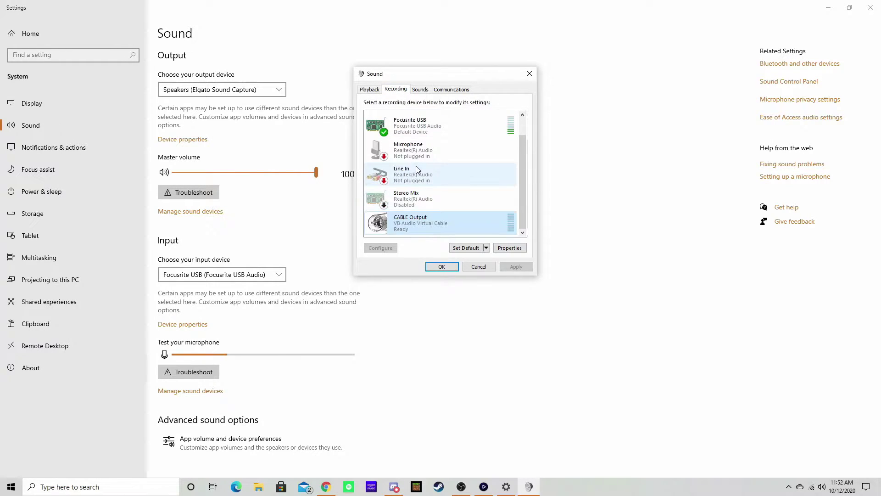
pyautogui.click(508, 248)
pyautogui.click(405, 125)
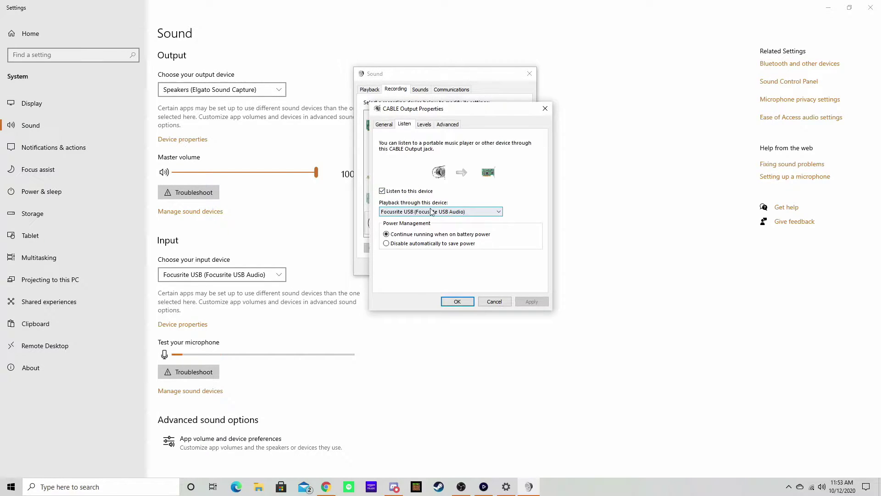
pyautogui.click(456, 304)
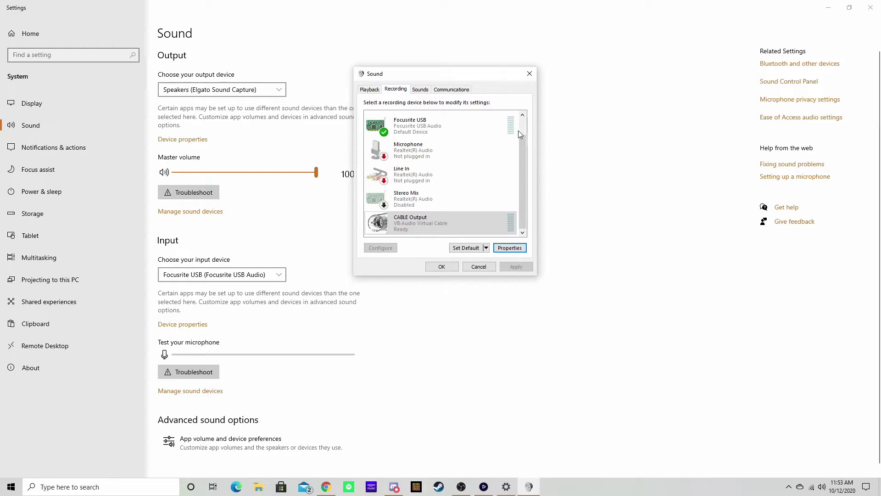
# Check the Listen settings of the Elgato Sound Capture Line recording device and accept its properties.
pyautogui.moveTo(525, 163); pyautogui.dragTo(524, 135)
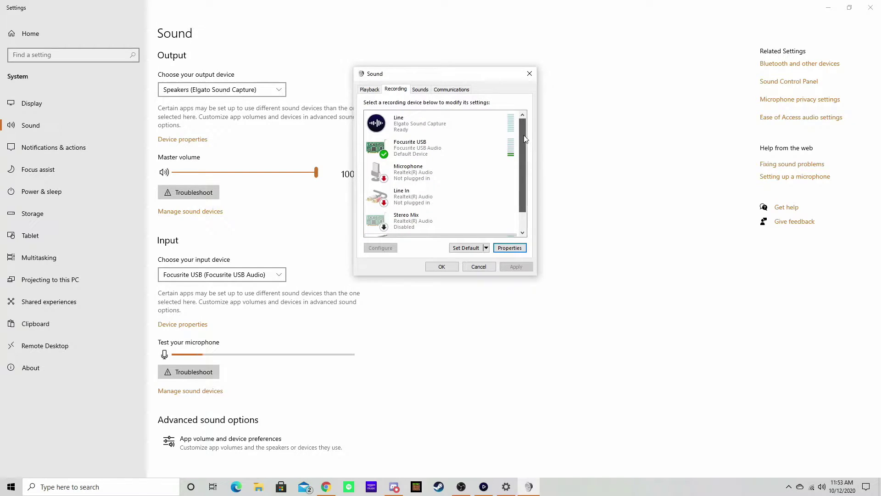
pyautogui.click(401, 127)
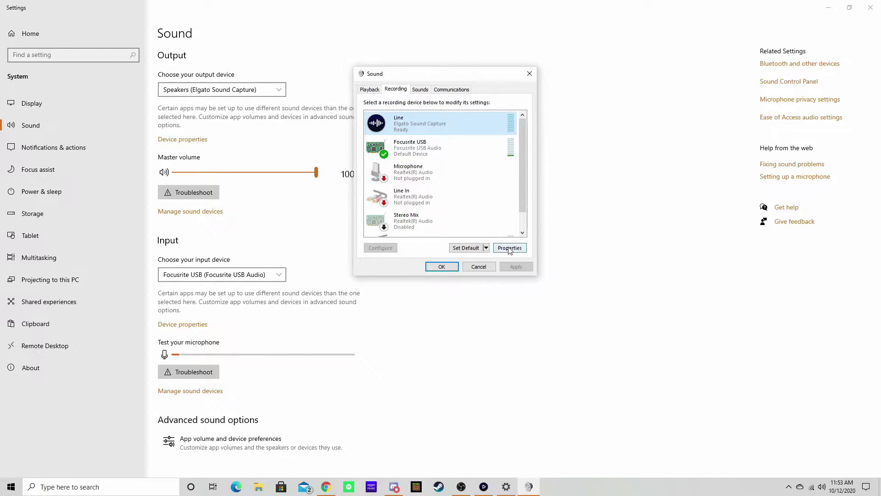
pyautogui.click(509, 248)
pyautogui.click(405, 125)
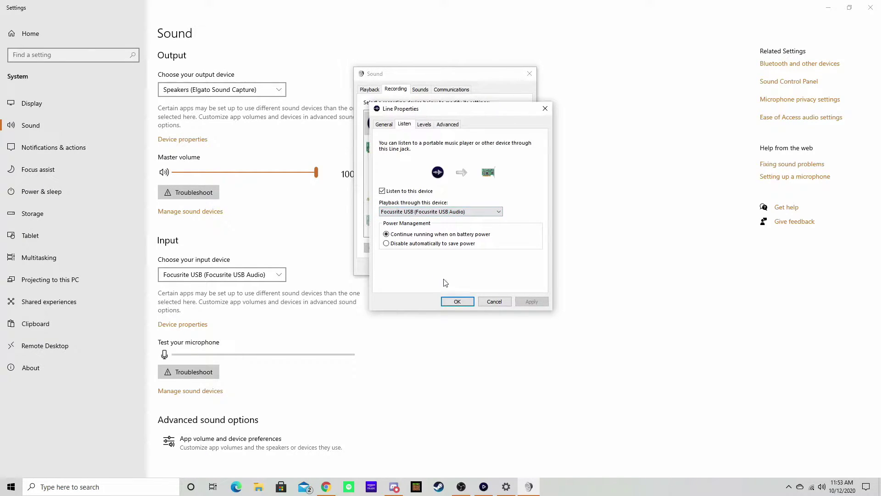
pyautogui.click(457, 302)
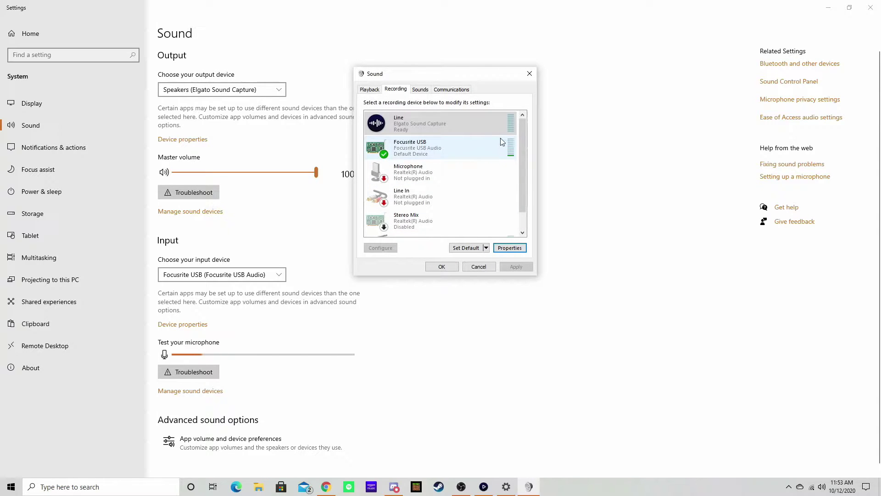
# Revisit the playback devices, and recheck which device the Elgato Sound Capture Line input is played through.
pyautogui.click(370, 89)
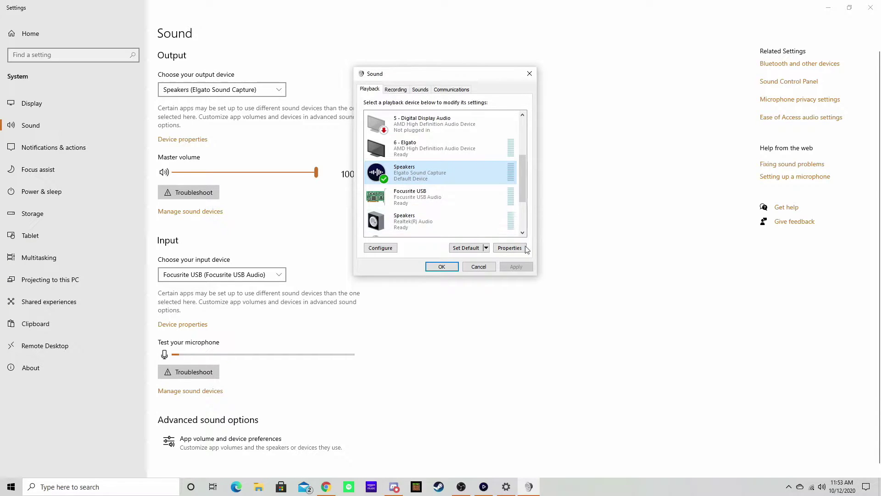
pyautogui.click(395, 89)
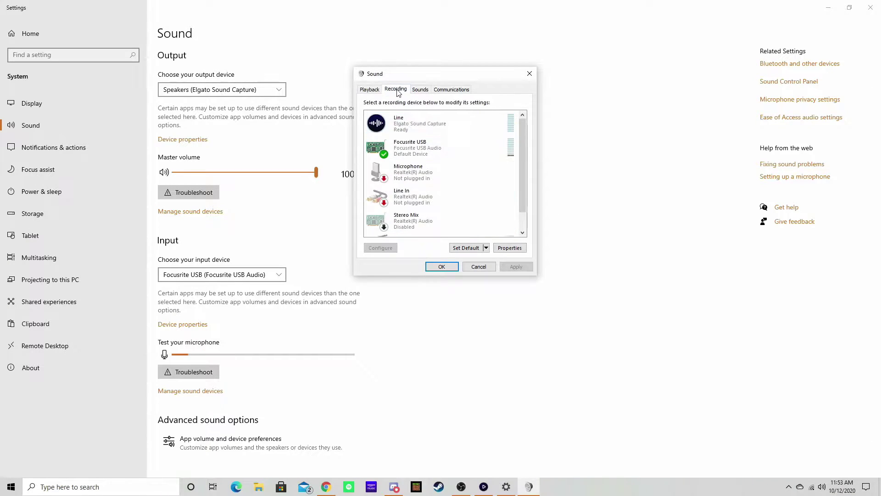
pyautogui.click(417, 127)
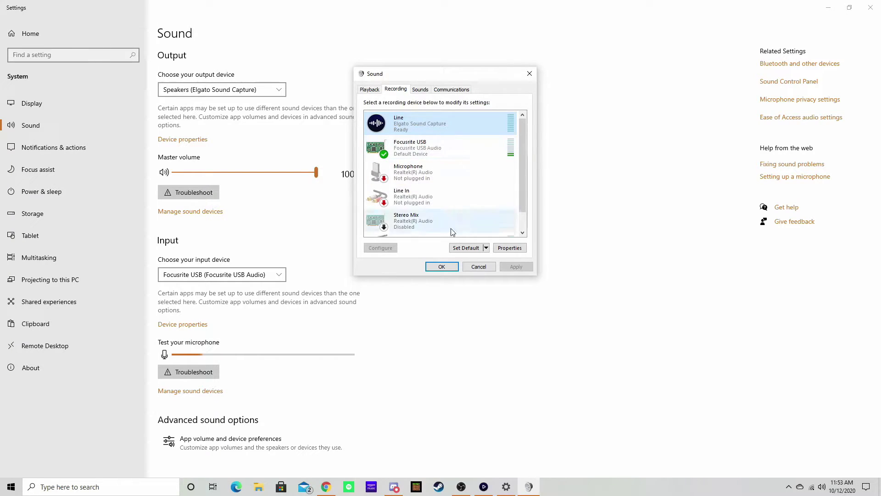
pyautogui.click(510, 248)
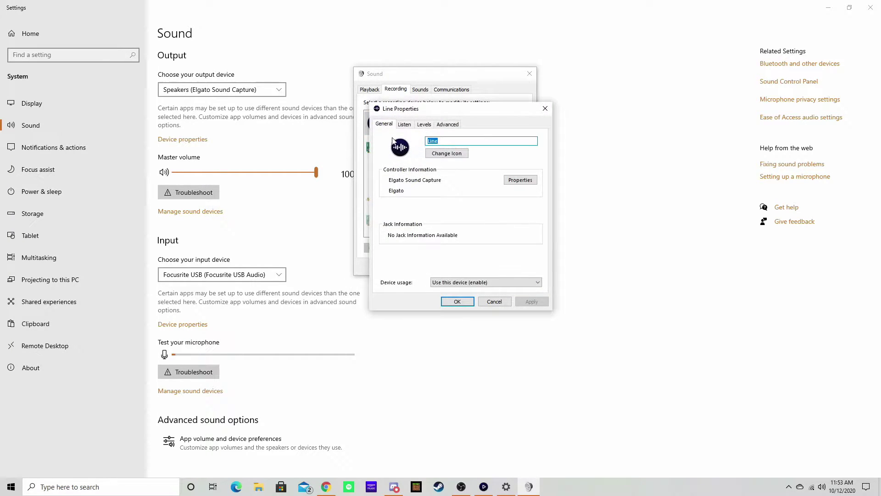
pyautogui.click(404, 123)
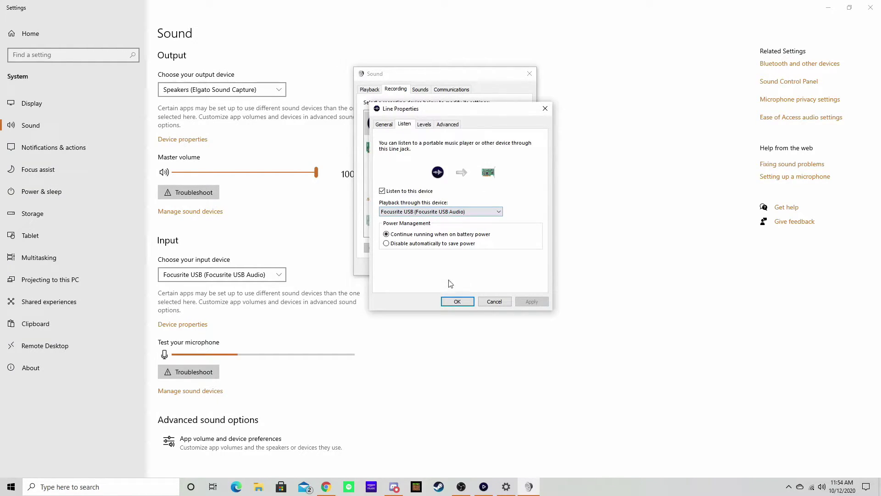
# Accept the Elgato Sound Capture Line properties and close the Sound dialog with its settings kept.
pyautogui.click(458, 301)
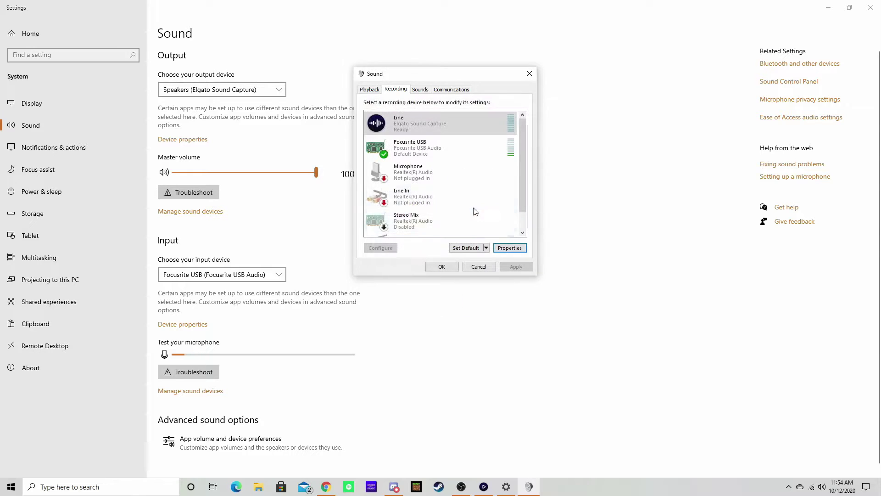
pyautogui.click(441, 267)
# Switch to Discord, check the input and output devices in its Voice & Video settings, and minimize it.
pyautogui.hotkey('alt', 'Tab')
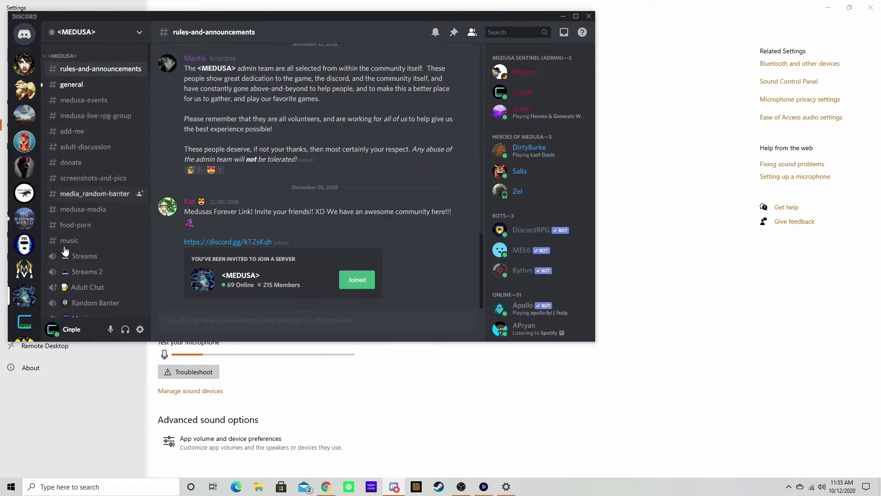
pyautogui.click(140, 329)
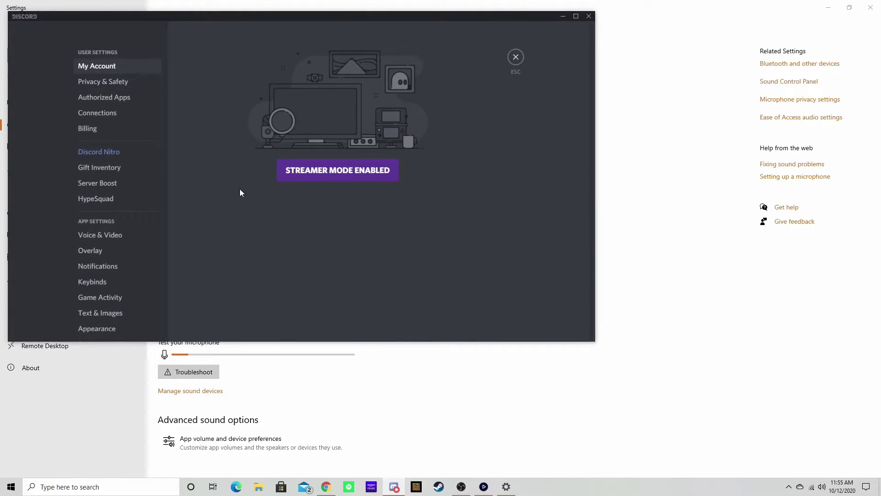
pyautogui.click(105, 239)
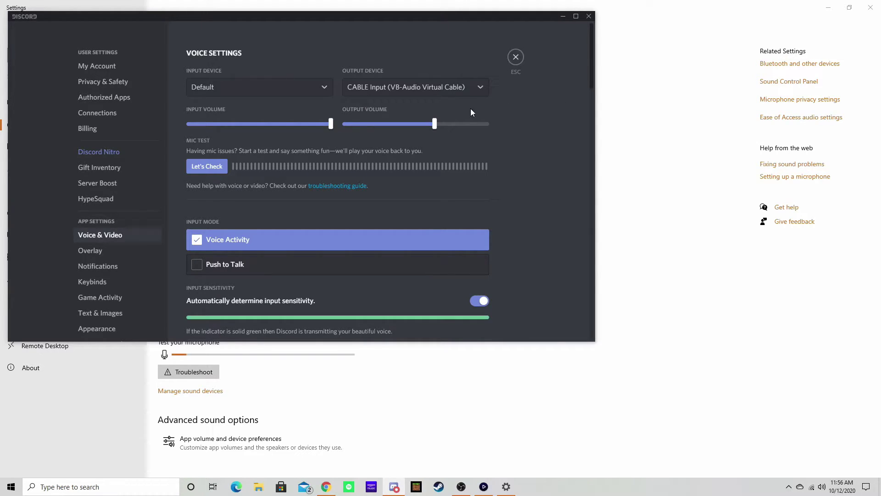
pyautogui.click(517, 57)
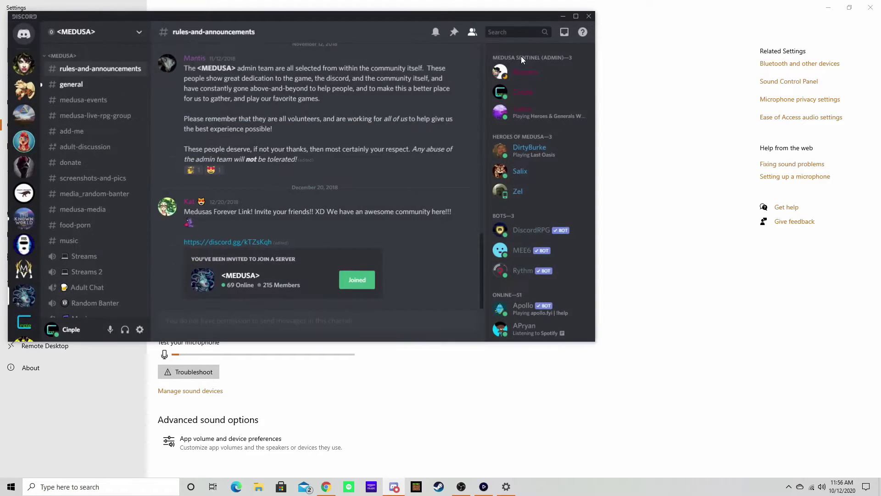
pyautogui.click(563, 18)
# Switch to OBS, look over the mixer's audio sources, and check the device assigned to the Desktop Audio source.
pyautogui.moveTo(469, 488)
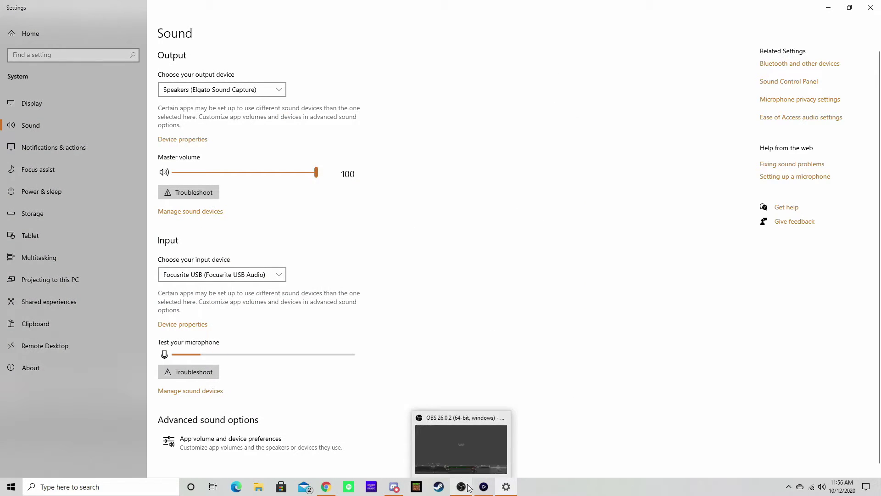
pyautogui.click(461, 487)
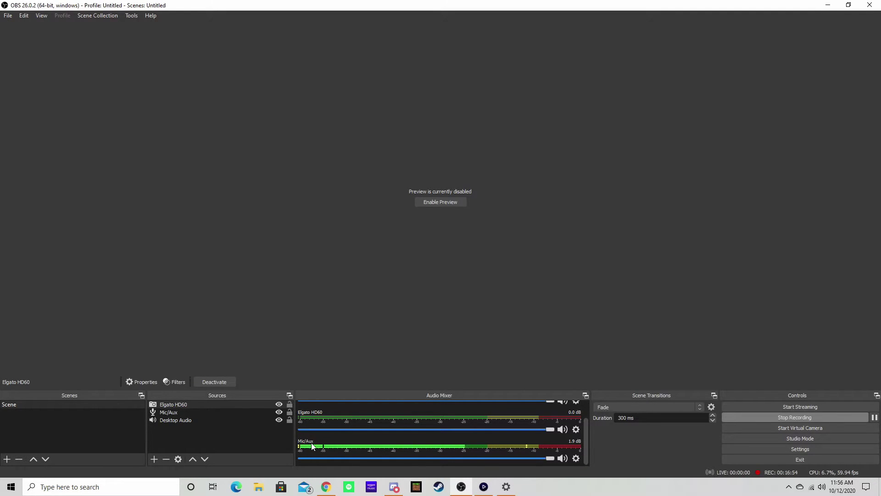
pyautogui.scroll(1, 312, 442)
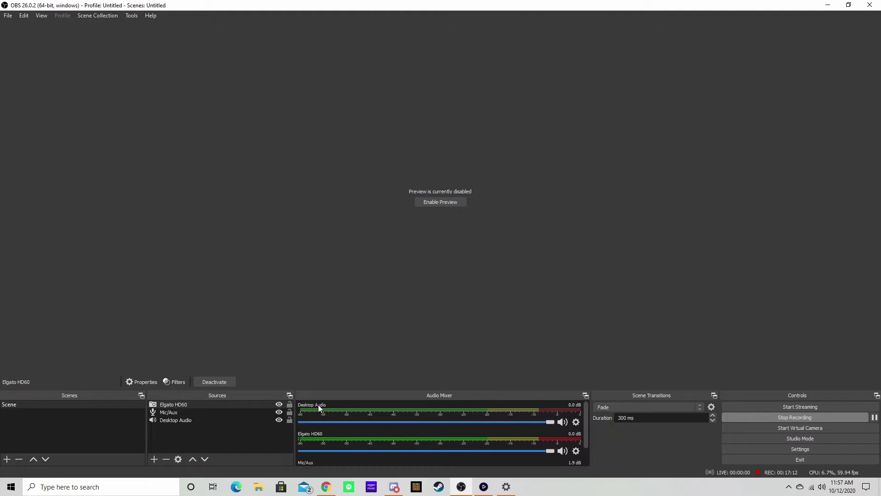
pyautogui.click(178, 421)
pyautogui.click(179, 459)
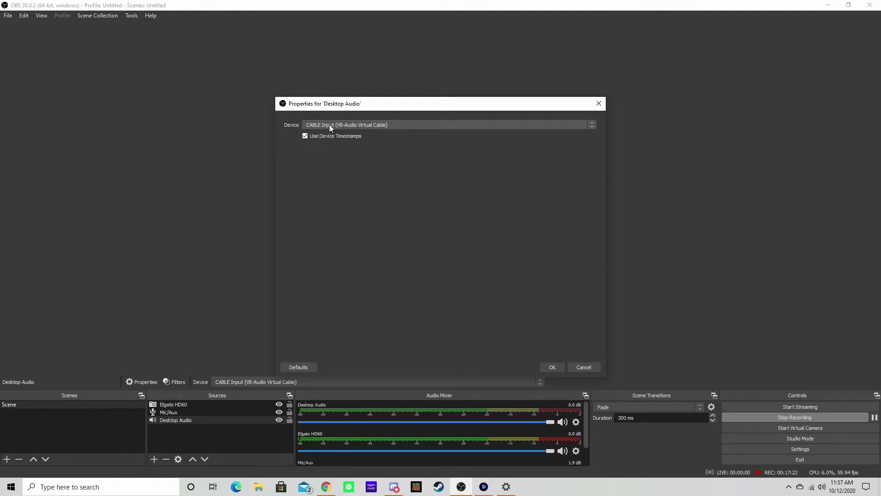
pyautogui.click(552, 367)
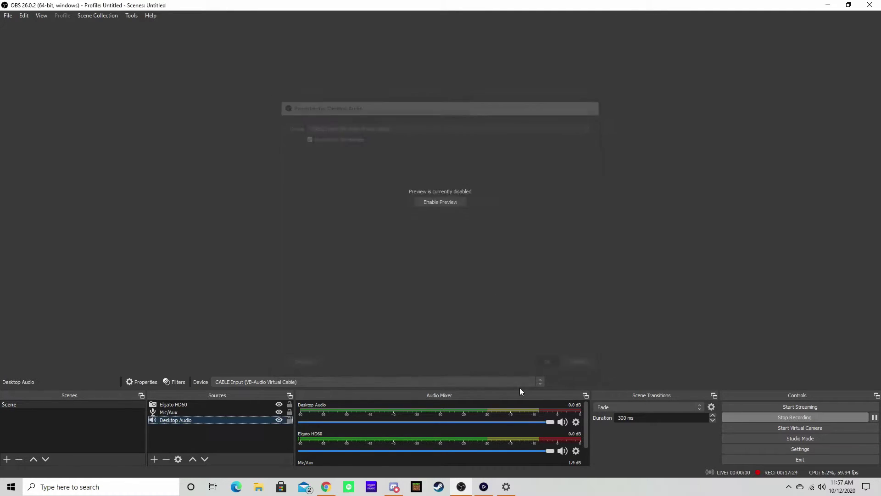
pyautogui.scroll(-1, 344, 442)
pyautogui.scroll(1, 344, 445)
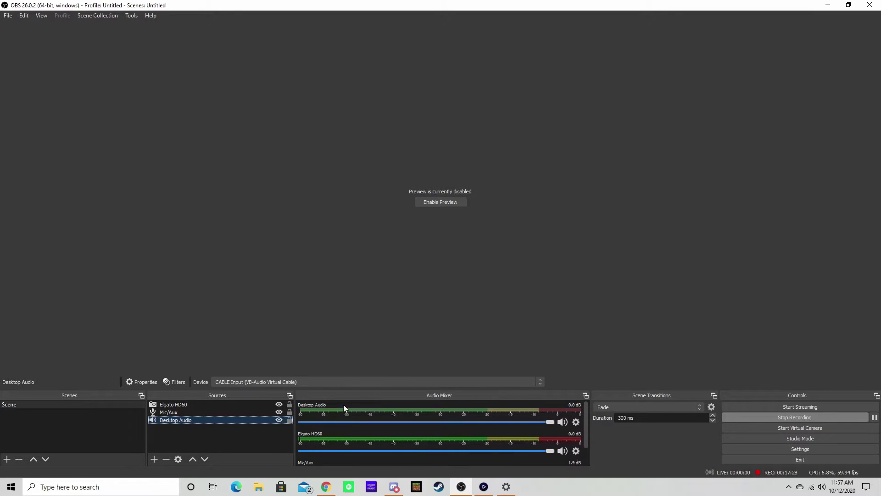
pyautogui.scroll(-1, 342, 430)
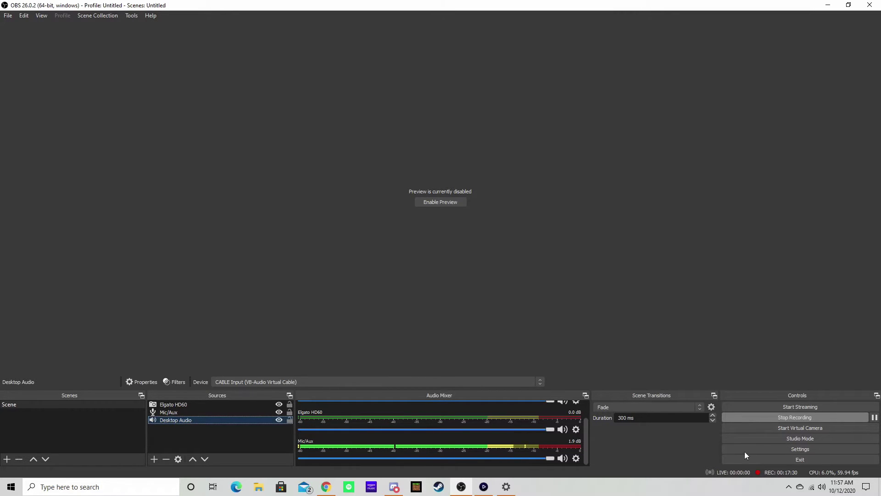
# Check the audio tracks in the recording output settings, and open the advanced audio properties for Desktop Audio.
pyautogui.click(804, 450)
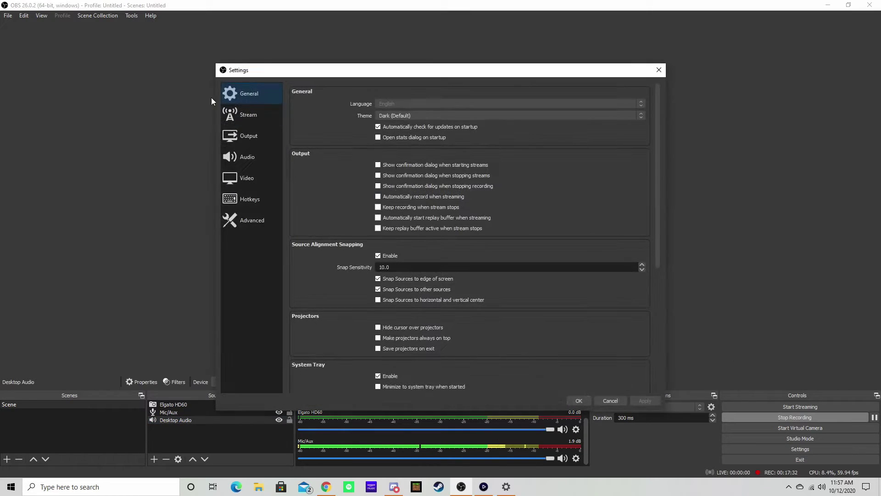
pyautogui.click(246, 136)
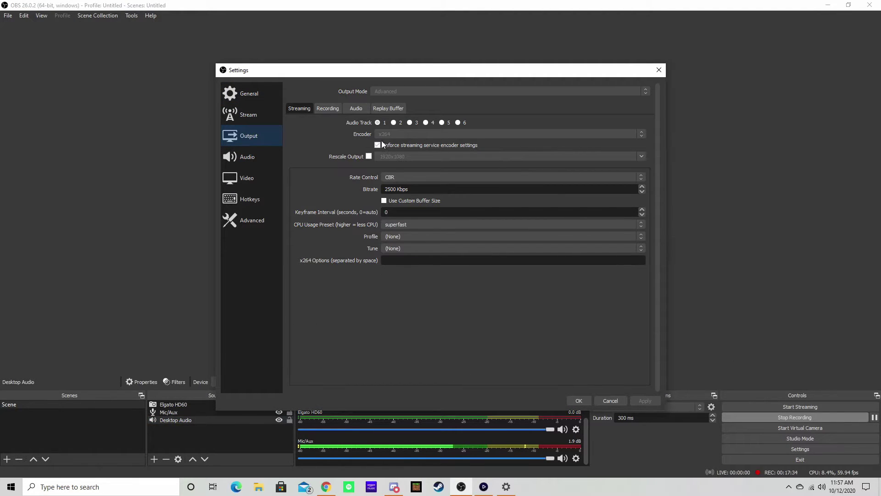
pyautogui.click(328, 109)
pyautogui.click(377, 169)
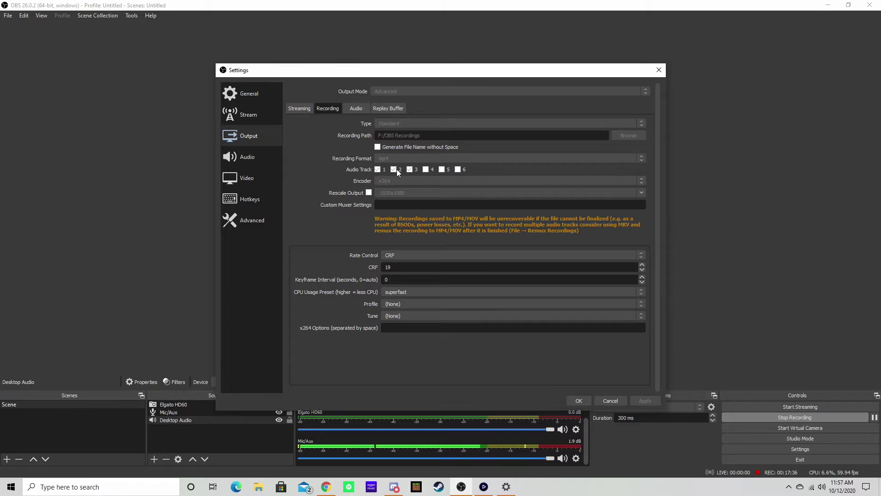
pyautogui.click(579, 401)
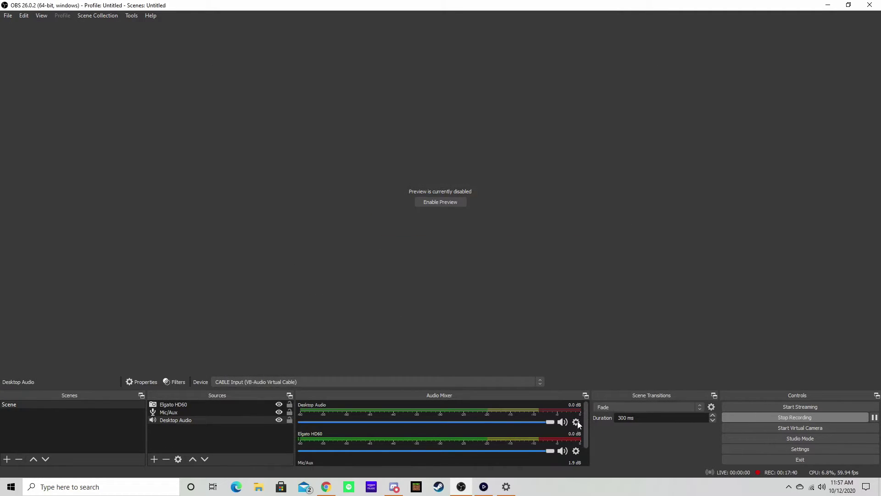
pyautogui.click(576, 423)
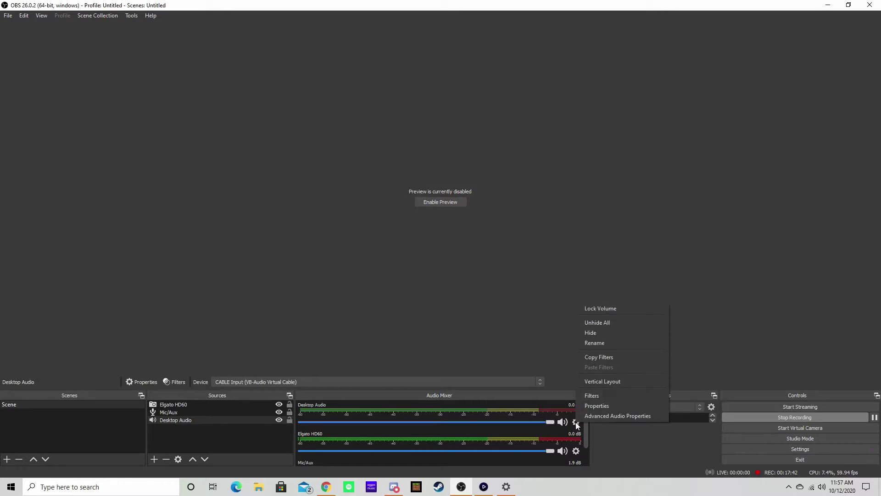
pyautogui.click(609, 416)
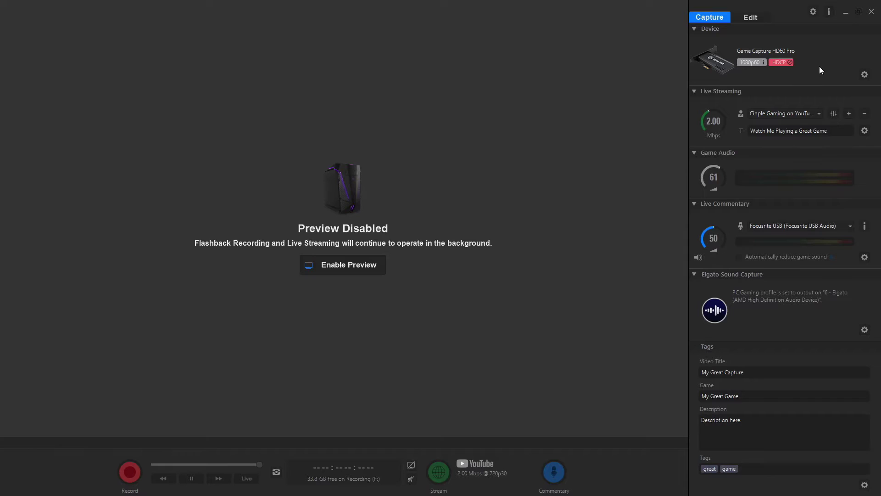
# Review the capture, picture and profile settings of the Game Capture HD60 Pro, and cancel the dialog.
pyautogui.click(864, 75)
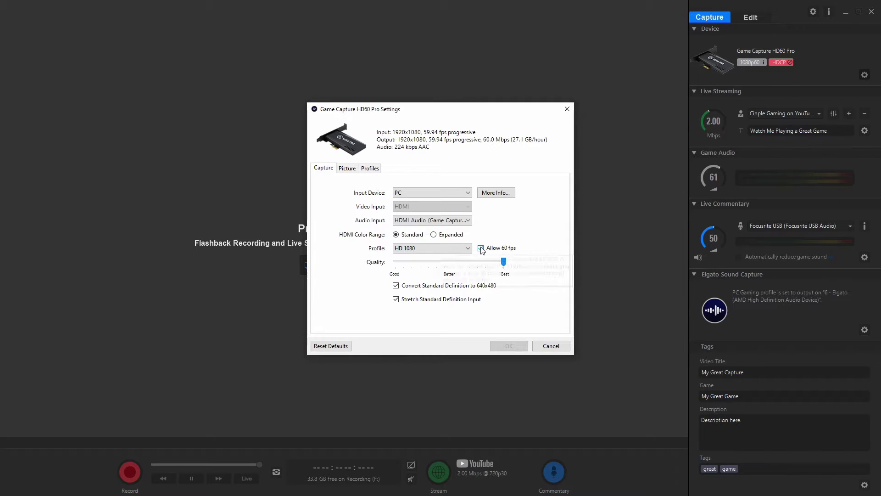
pyautogui.moveTo(482, 250)
pyautogui.click(348, 168)
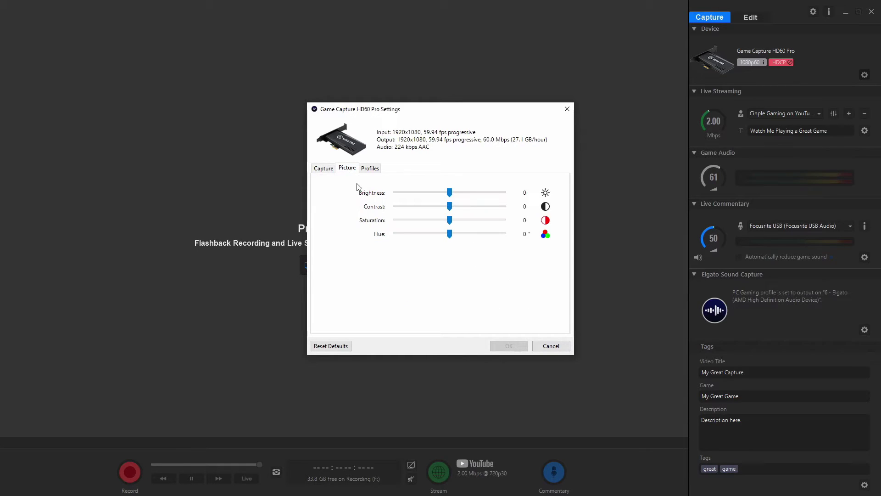
pyautogui.click(368, 170)
pyautogui.click(331, 170)
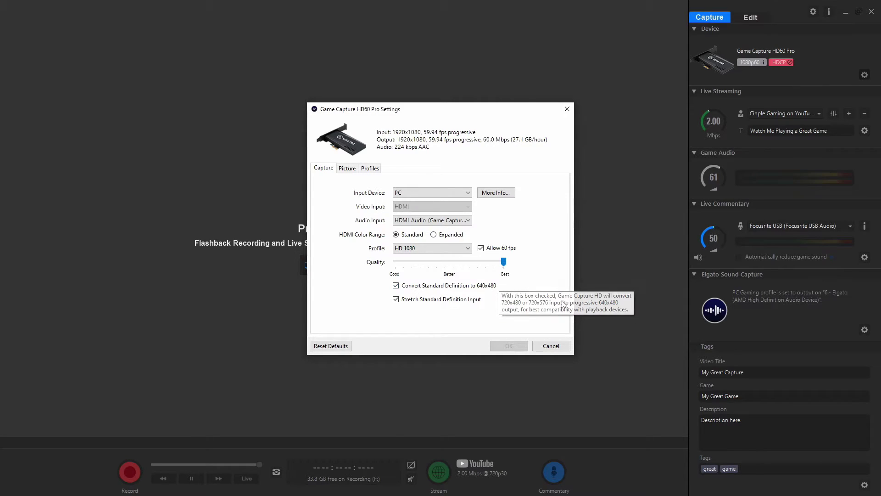
pyautogui.click(548, 348)
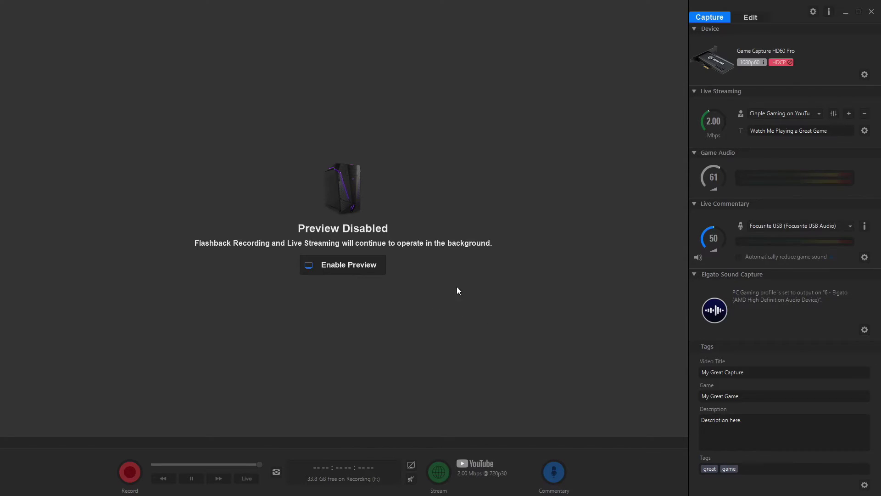
# Open the Windows display settings from the desktop, and check the display arrangement, resolution and multiple displays mode.
pyautogui.click(843, 11)
pyautogui.rightClick(521, 237)
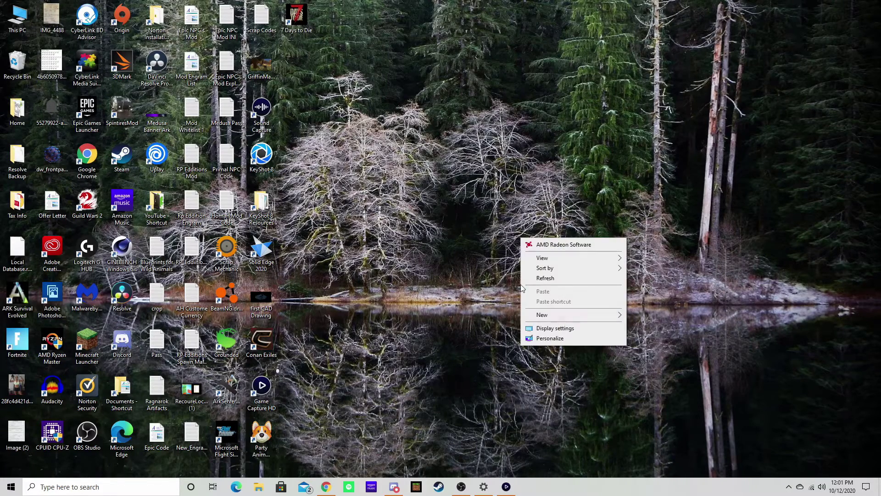
pyautogui.click(558, 329)
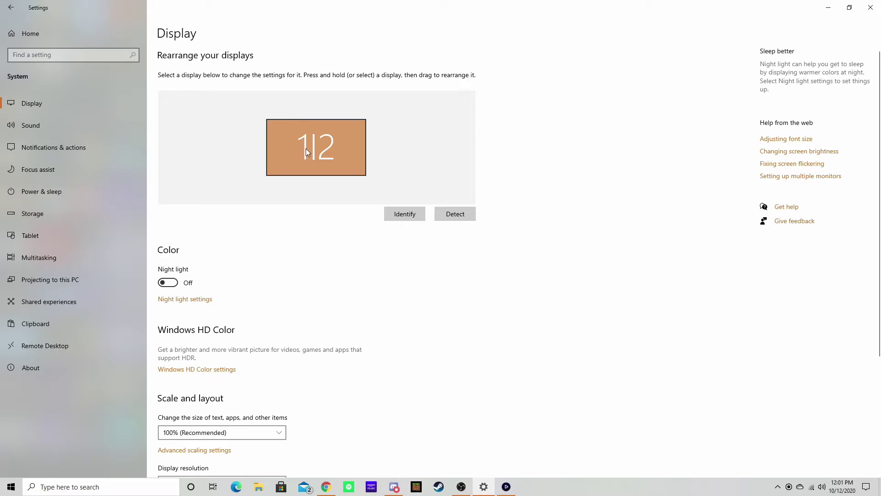
pyautogui.scroll(-3, 234, 399)
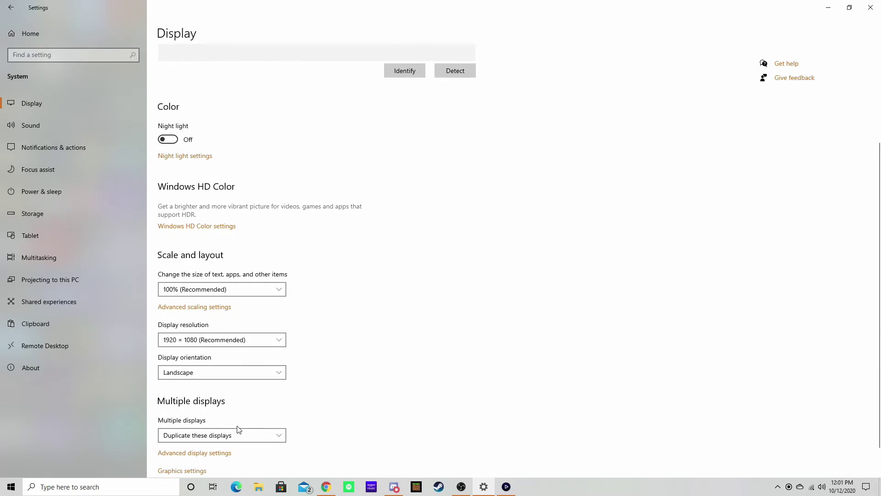
pyautogui.scroll(3, 317, 340)
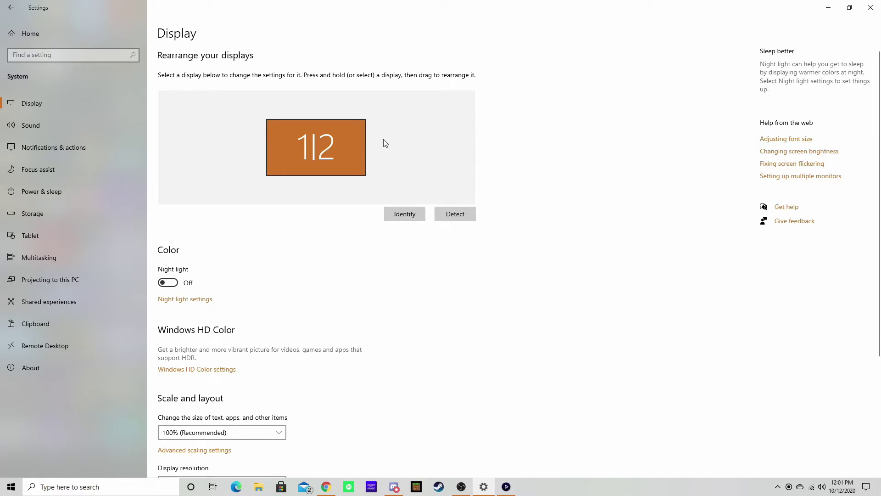
pyautogui.scroll(-3, 344, 358)
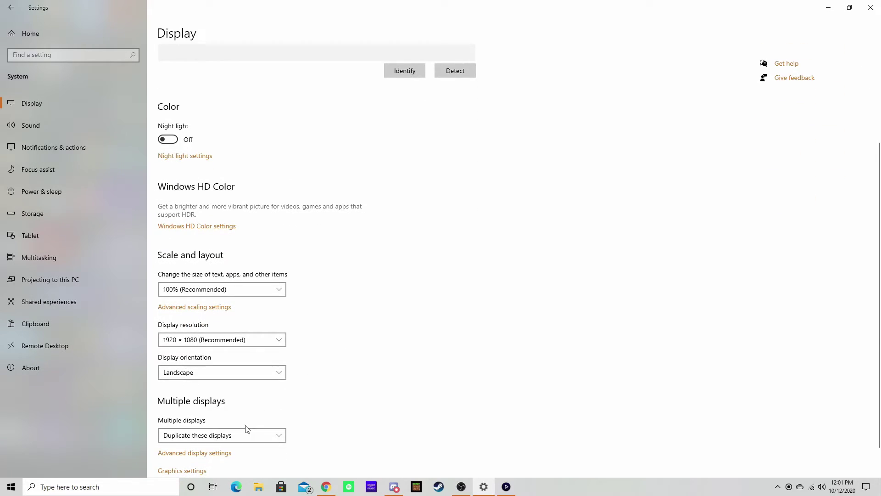
pyautogui.scroll(3, 425, 236)
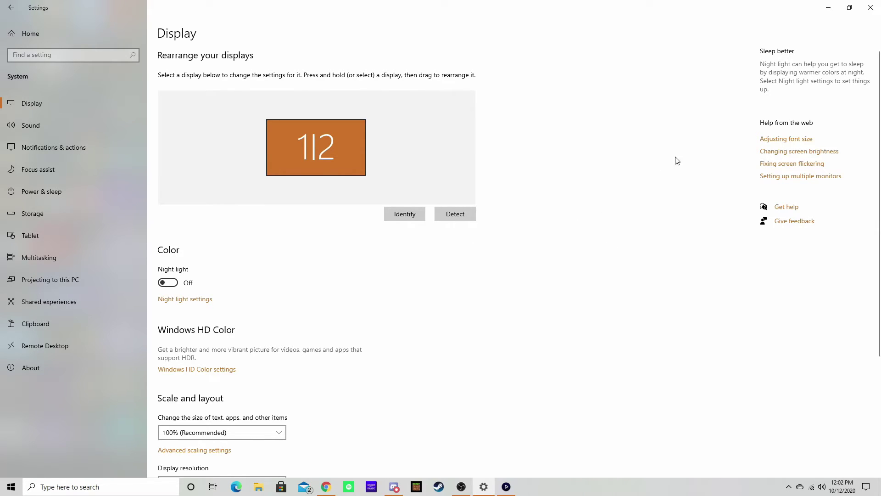
pyautogui.click(829, 9)
pyautogui.hotkey('alt', 'Tab')
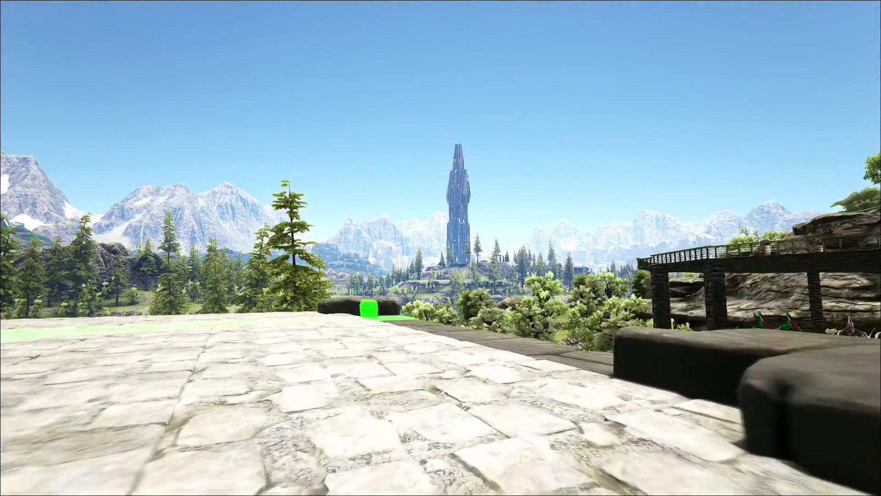
pyautogui.press('w')
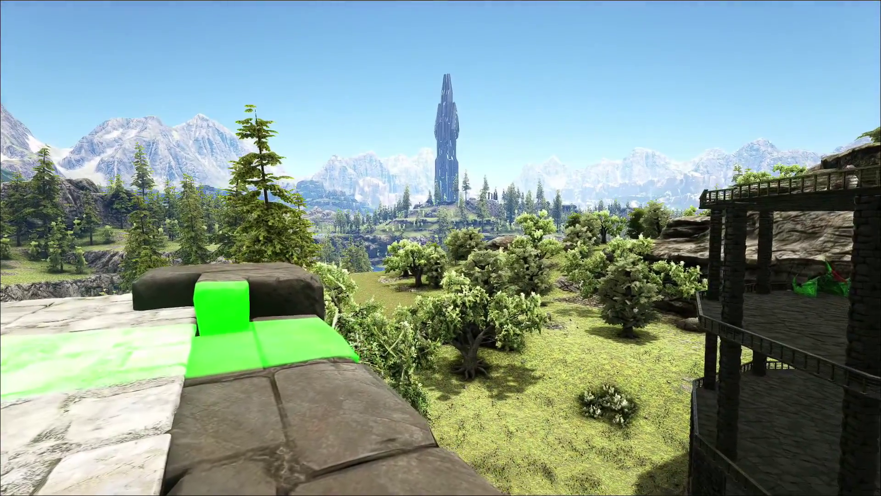
pyautogui.press('w')
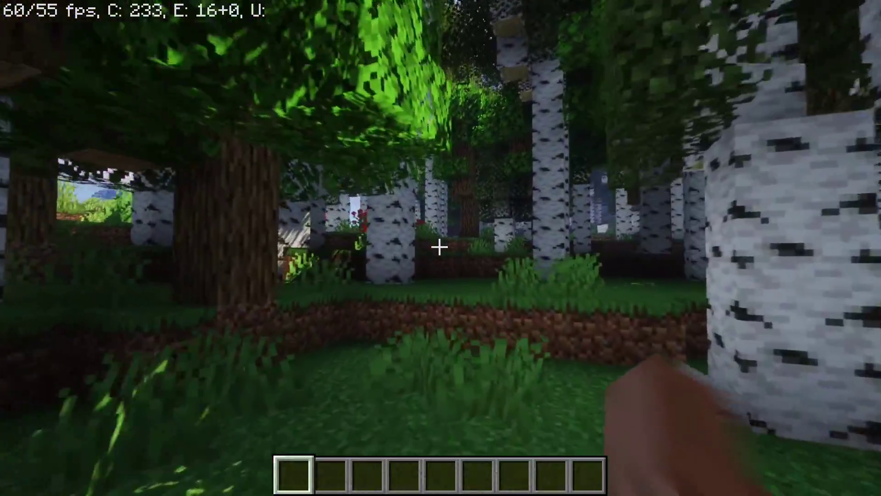
pyautogui.press('w')
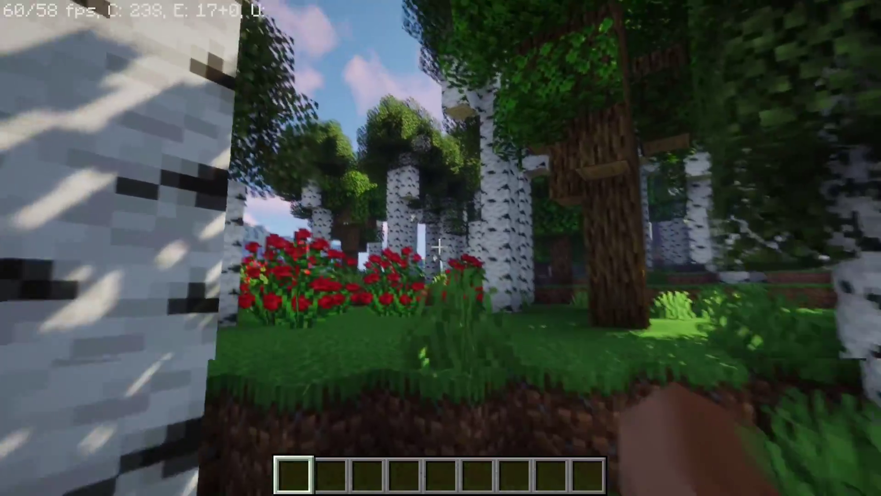
pyautogui.press('w')
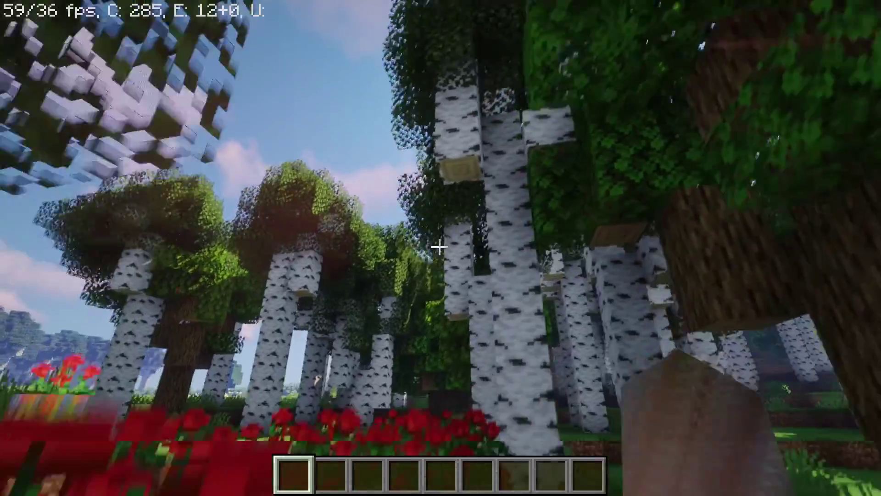
pyautogui.press('w')
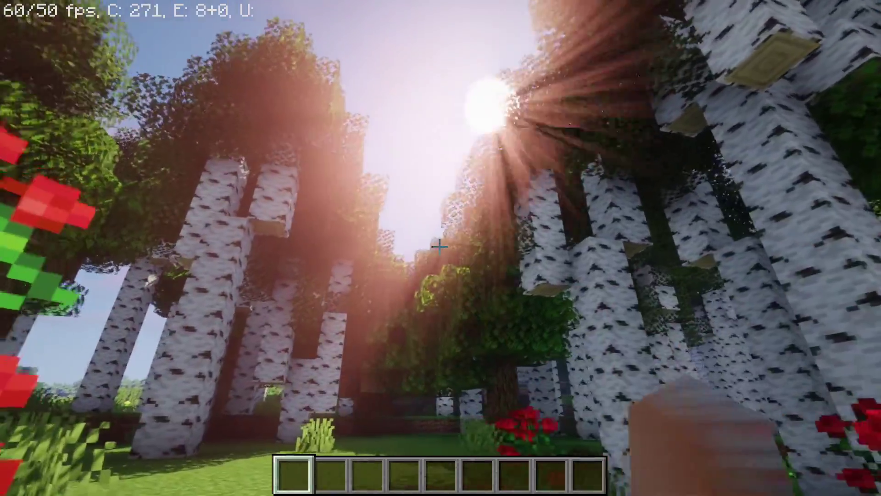
pyautogui.press('w')
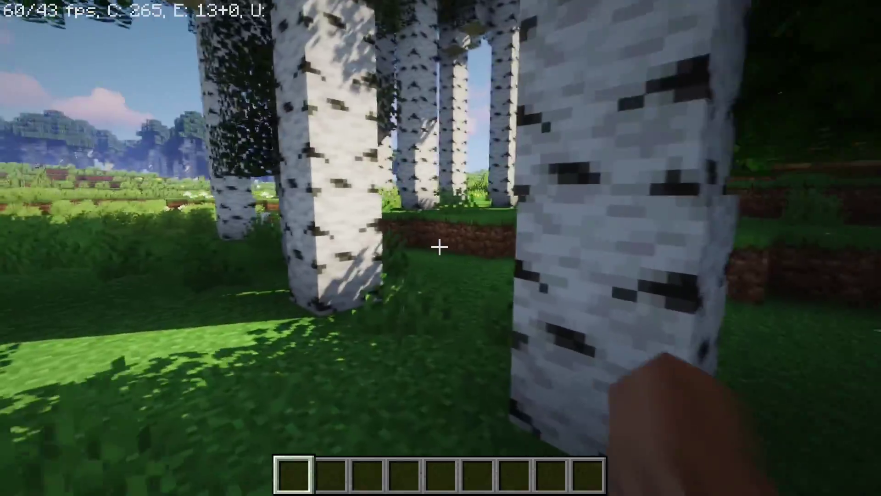
pyautogui.press('w')
pyautogui.press('w')
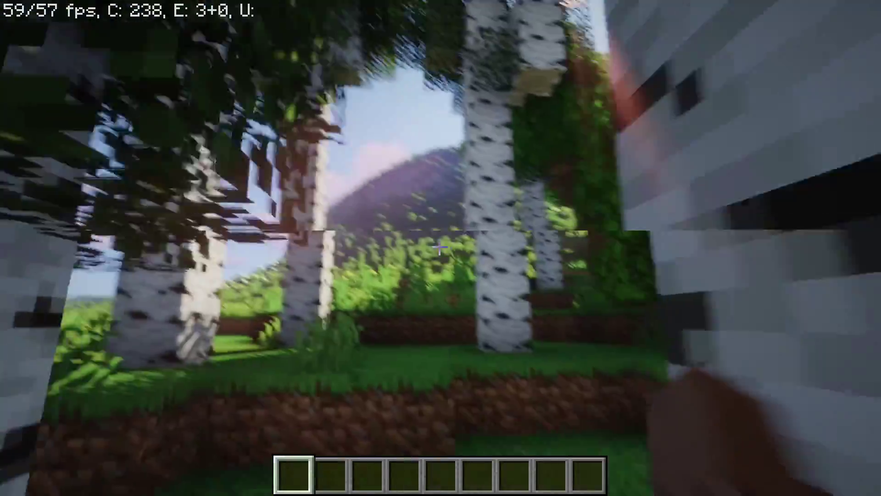
pyautogui.press('w')
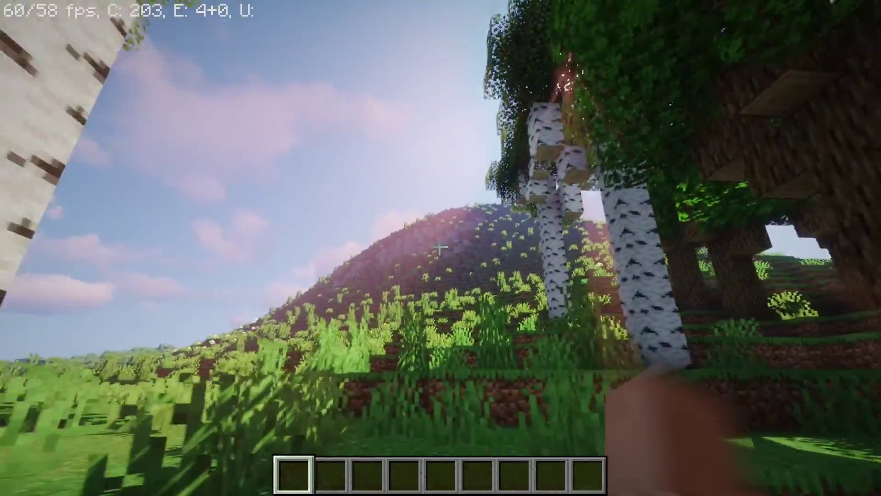
pyautogui.press('w')
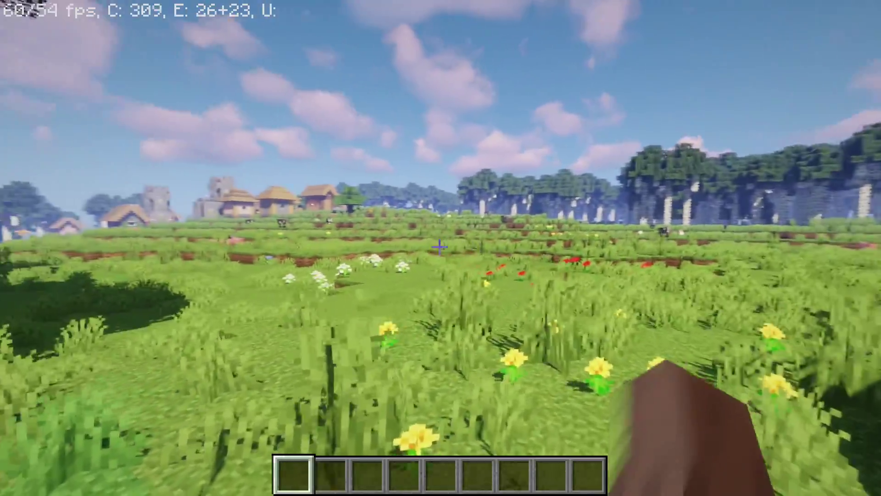
pyautogui.press('w')
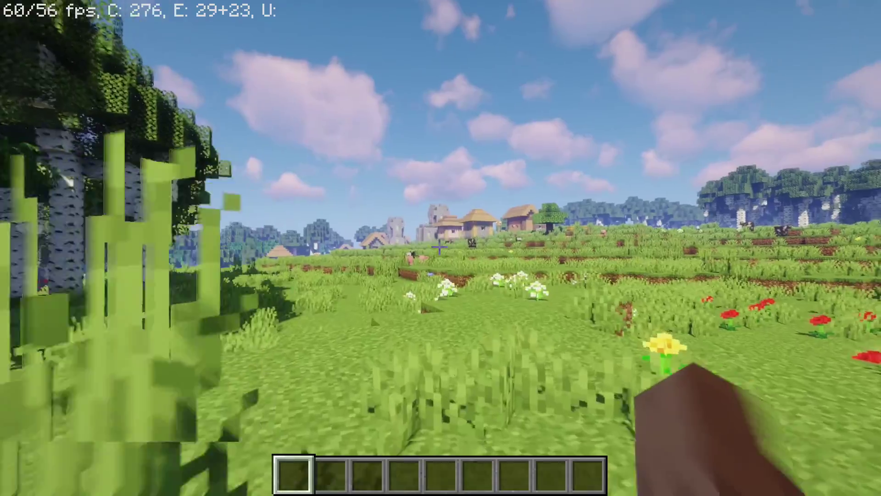
pyautogui.press('w')
pyautogui.press('w')
pyautogui.press('w')
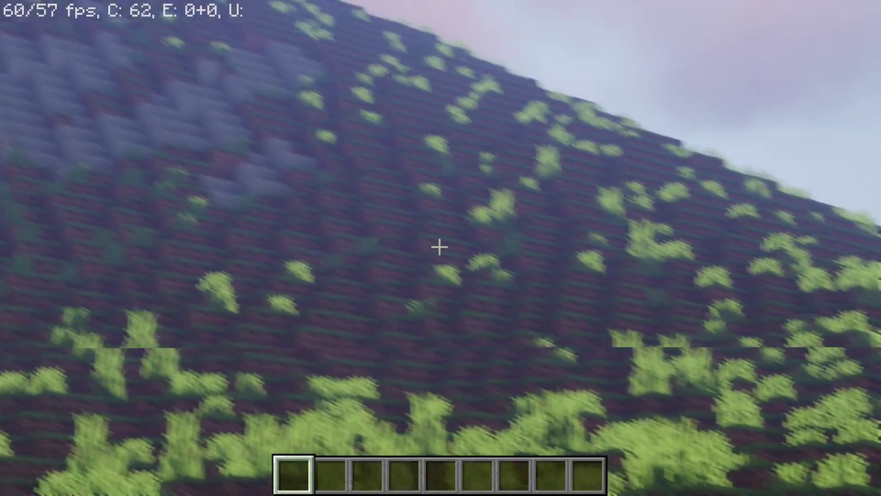
pyautogui.press('w')
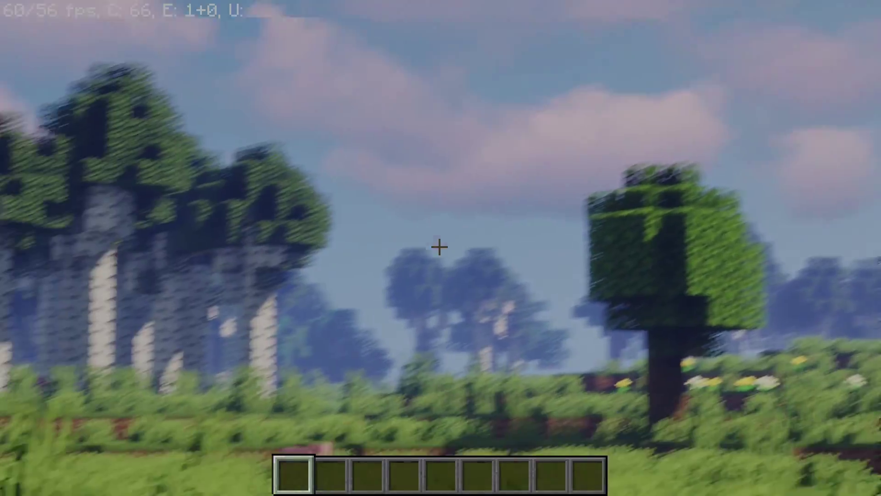
pyautogui.press('4')
pyautogui.press('1')
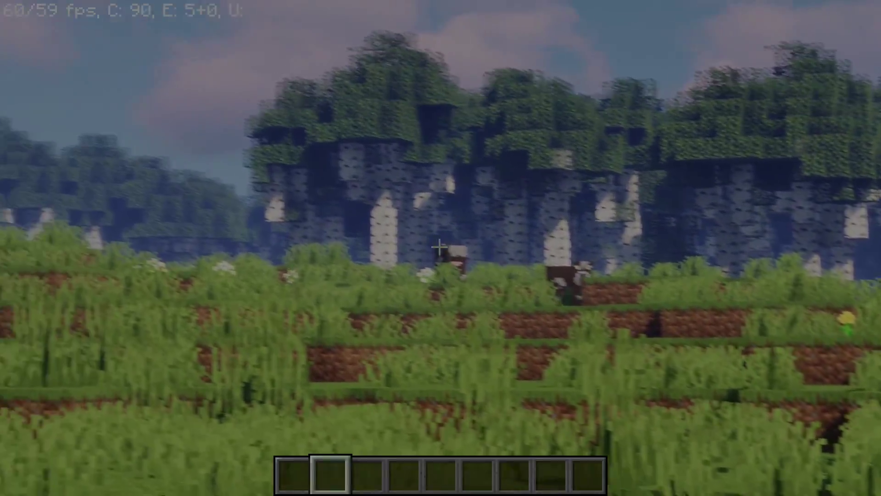